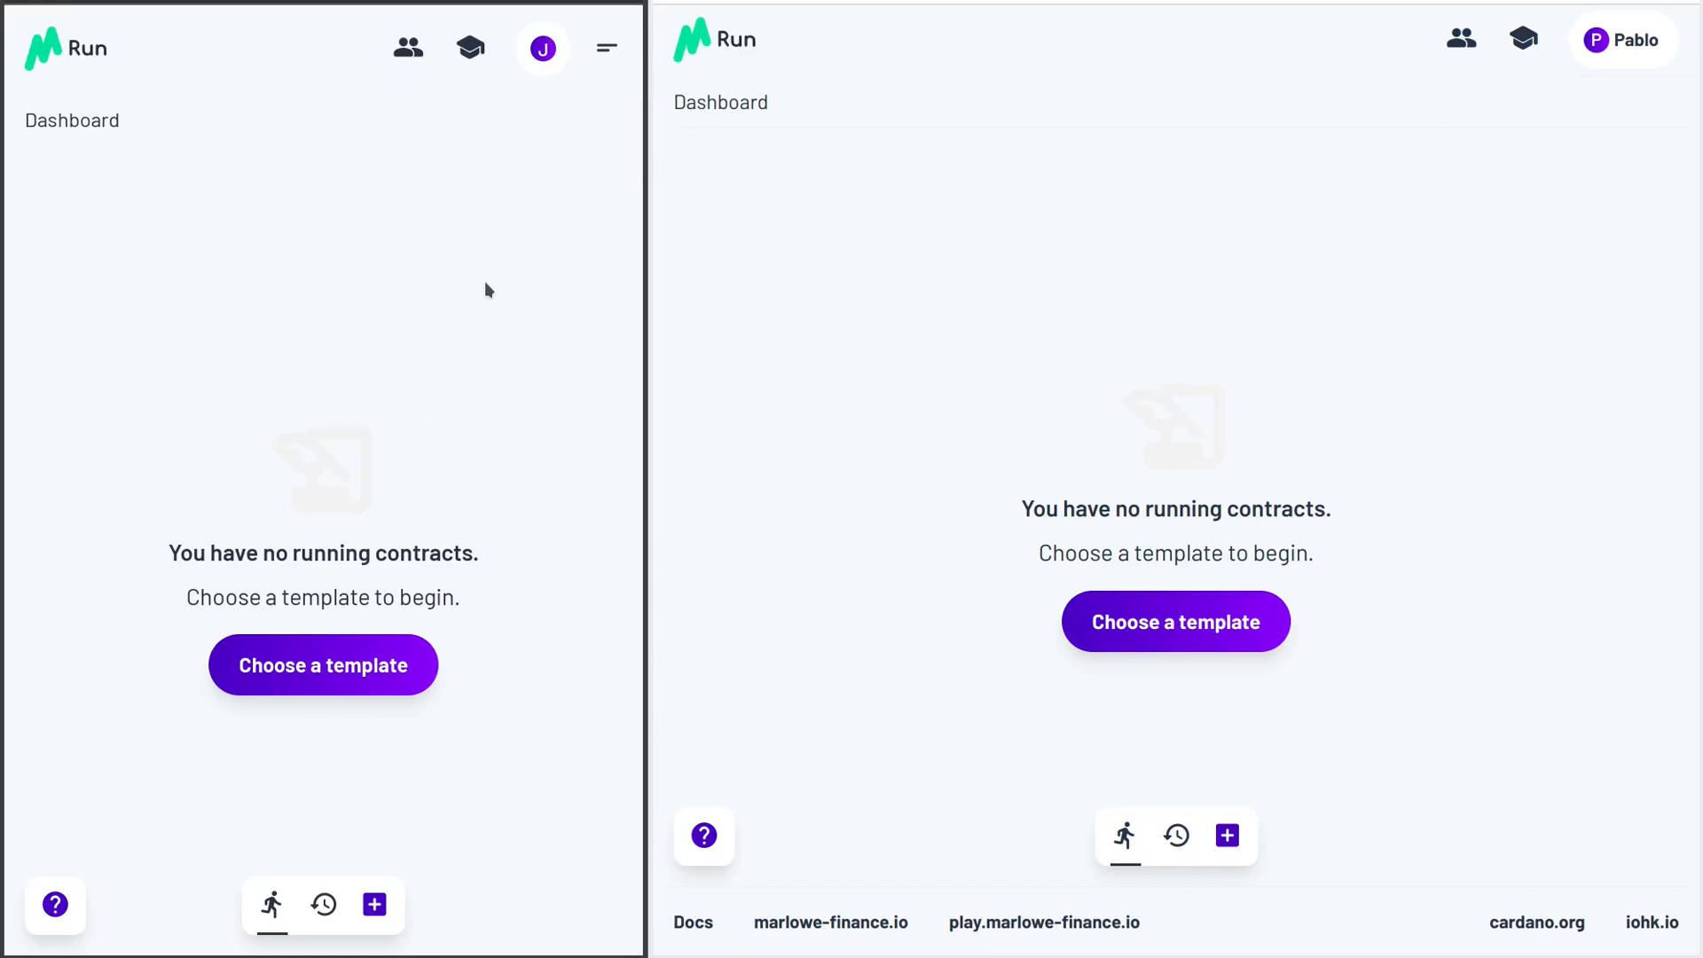
# - Check the wallet balance and status for both the seller's wallet and the buyer's wallet
pyautogui.click(544, 49)
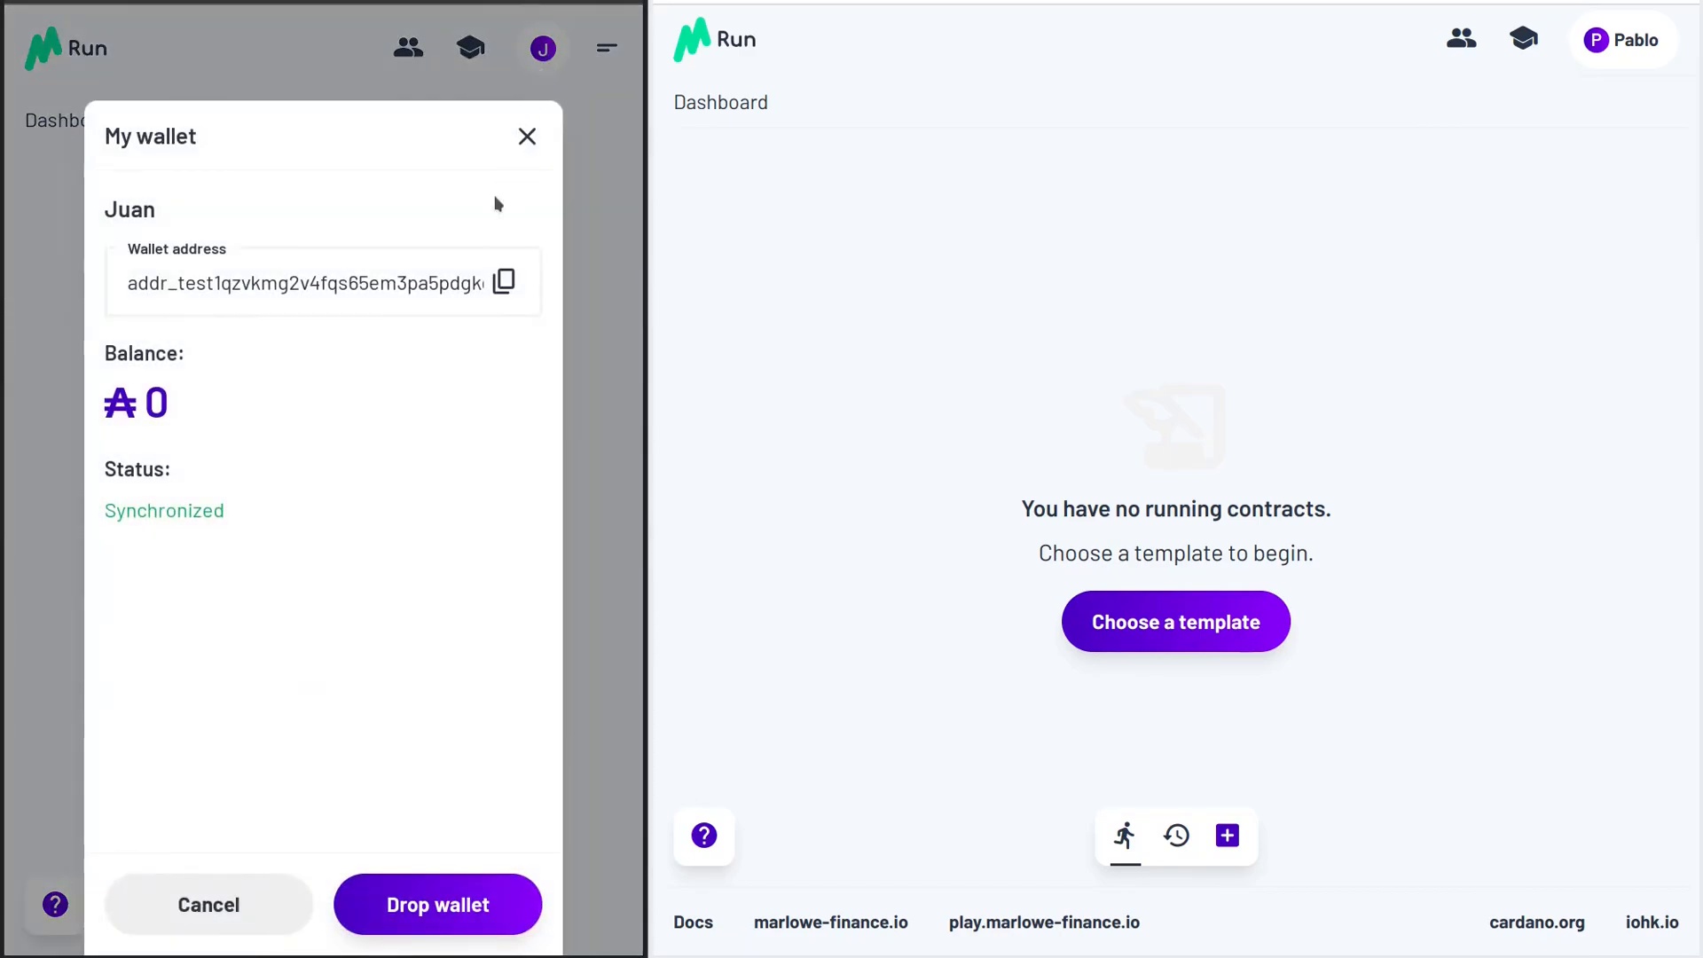
pyautogui.click(530, 138)
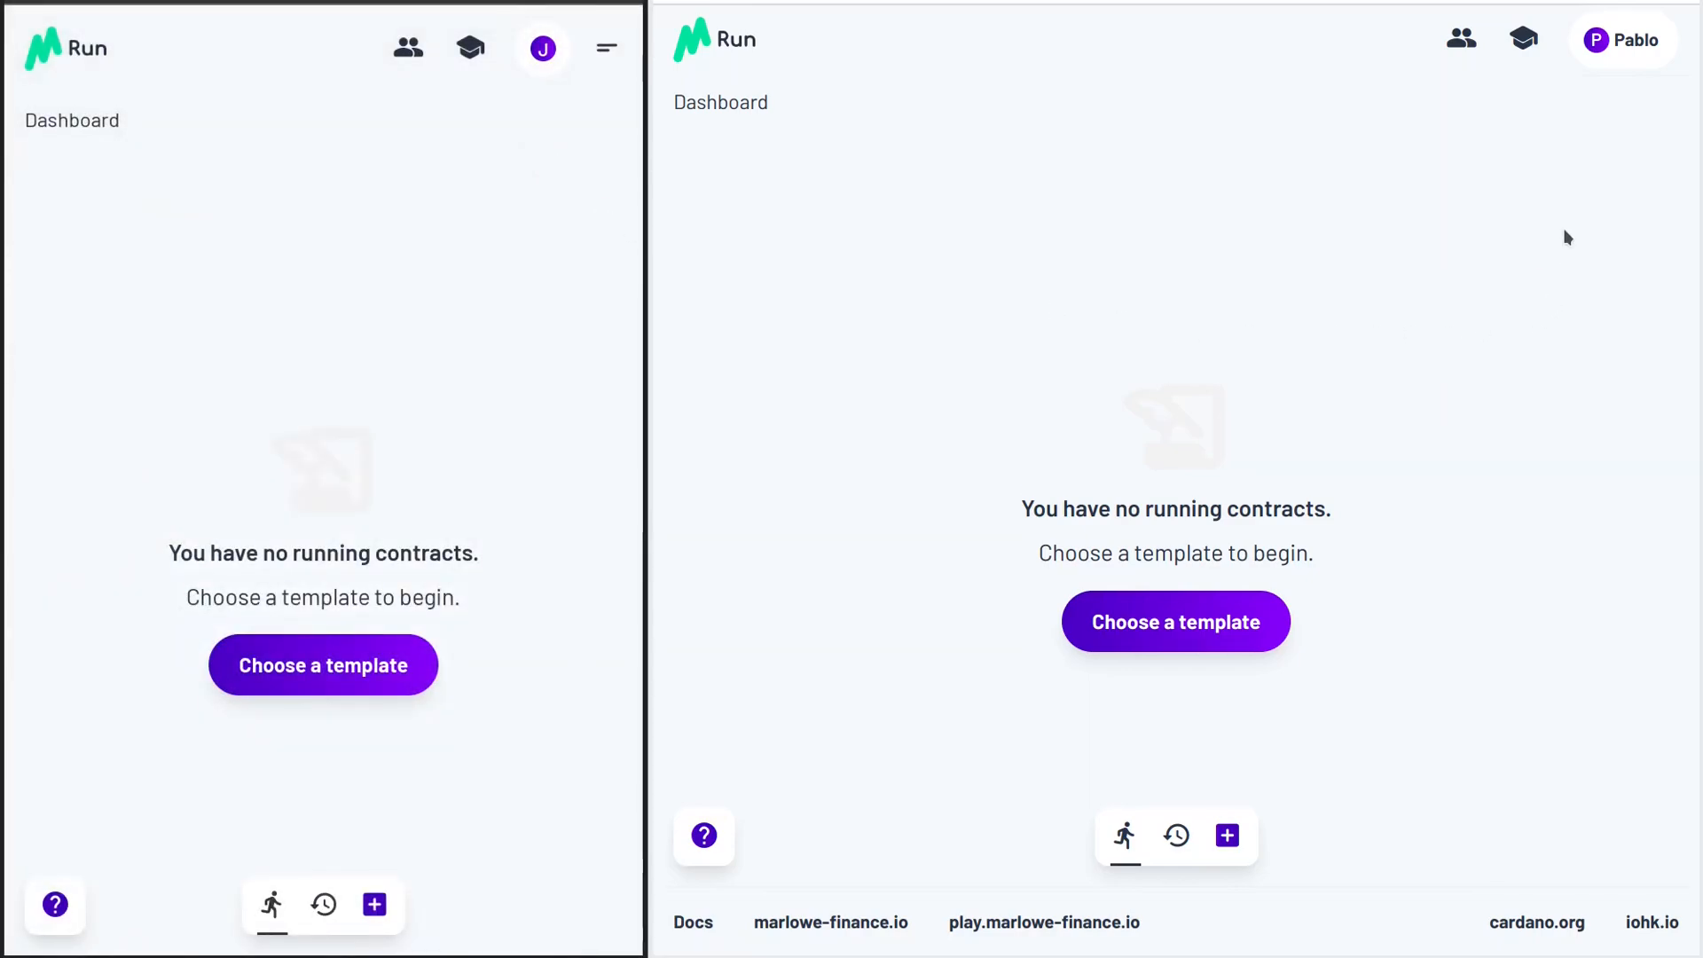
pyautogui.click(1630, 40)
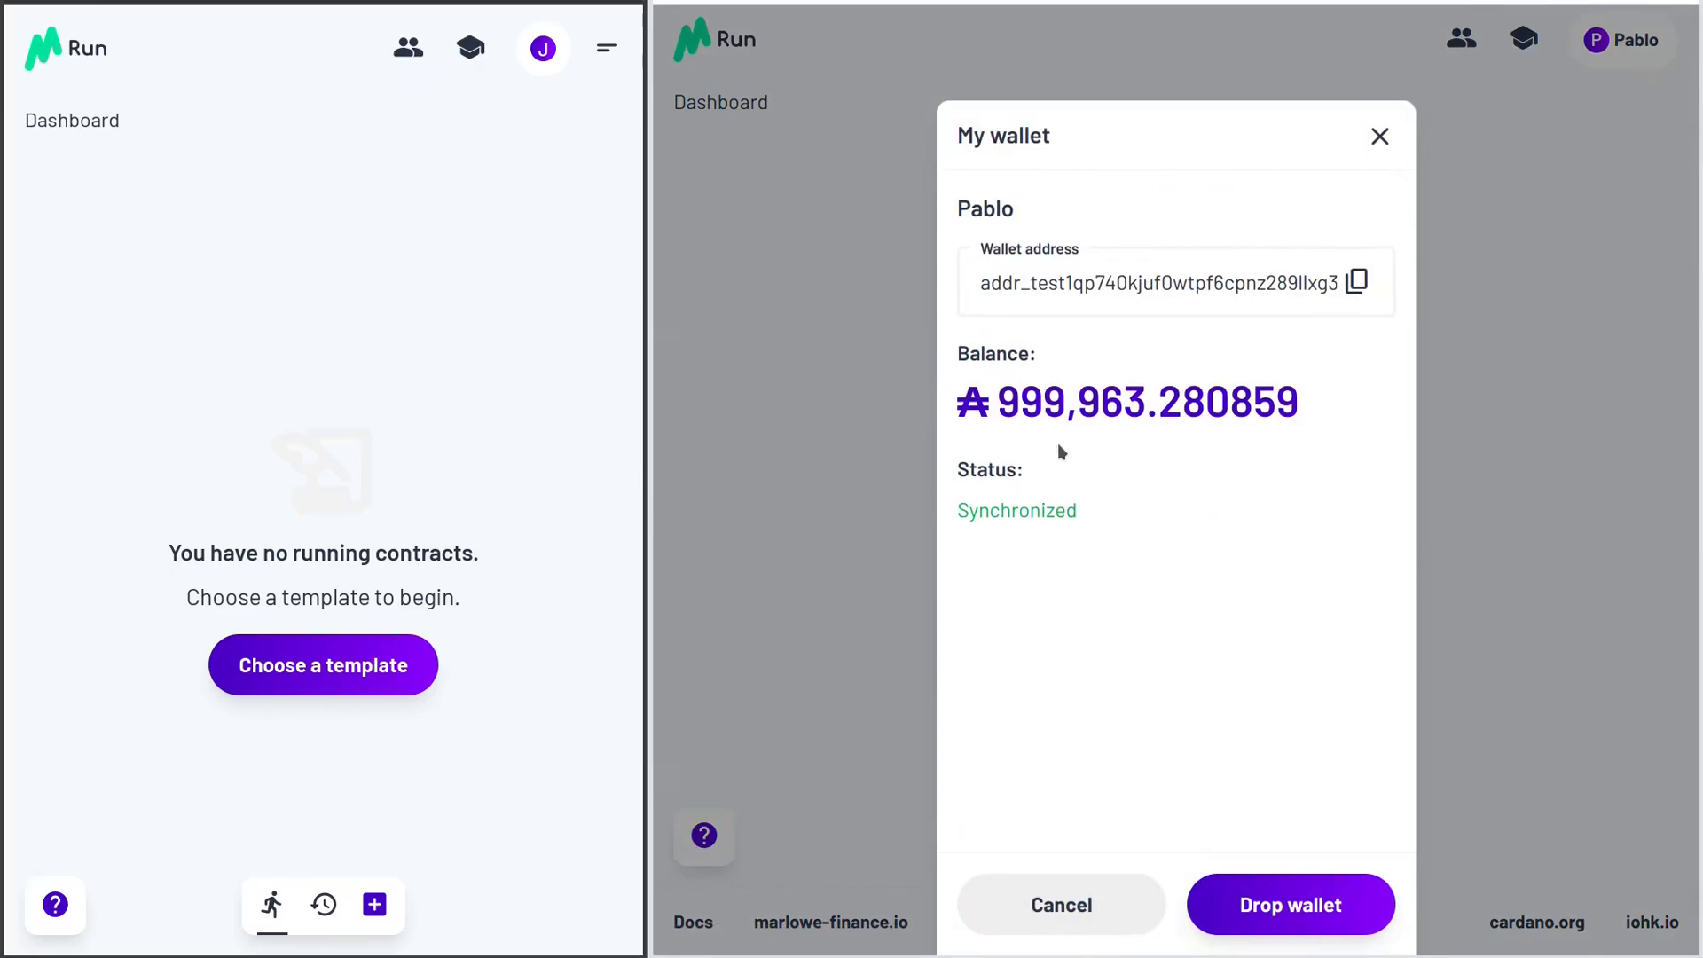
pyautogui.click(1380, 136)
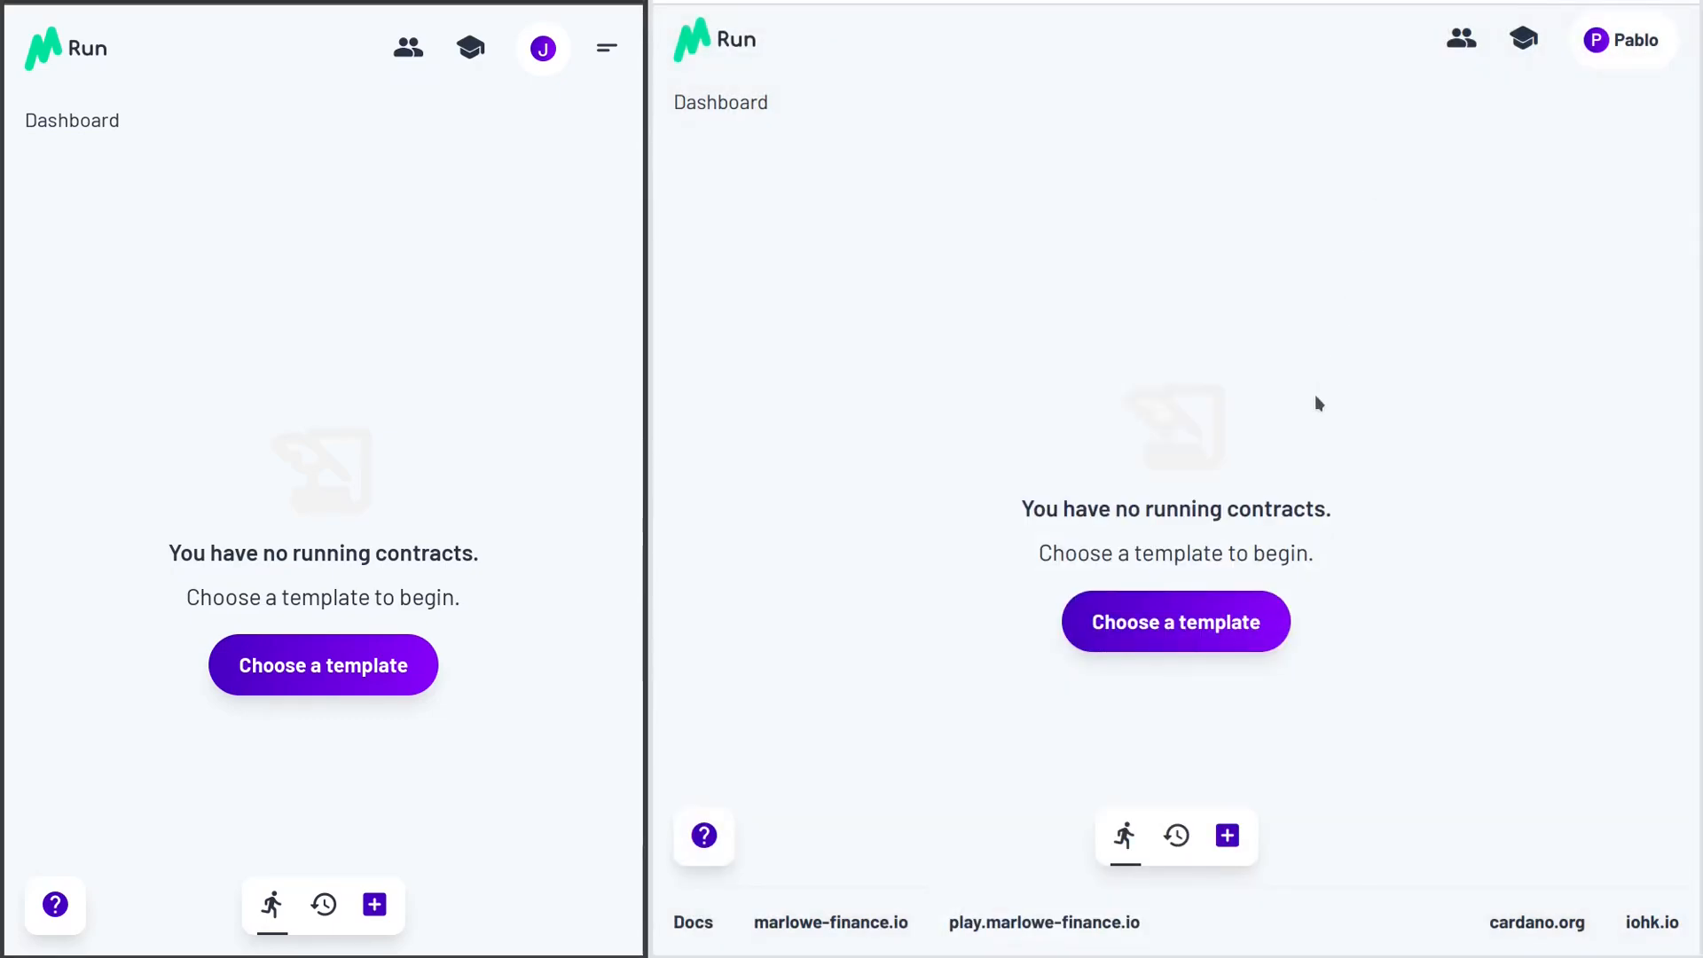
# - Set up a Purchase contract from the buyer's dashboard, with a title stating that the seller sells a bike to the buyer
pyautogui.click(1138, 645)
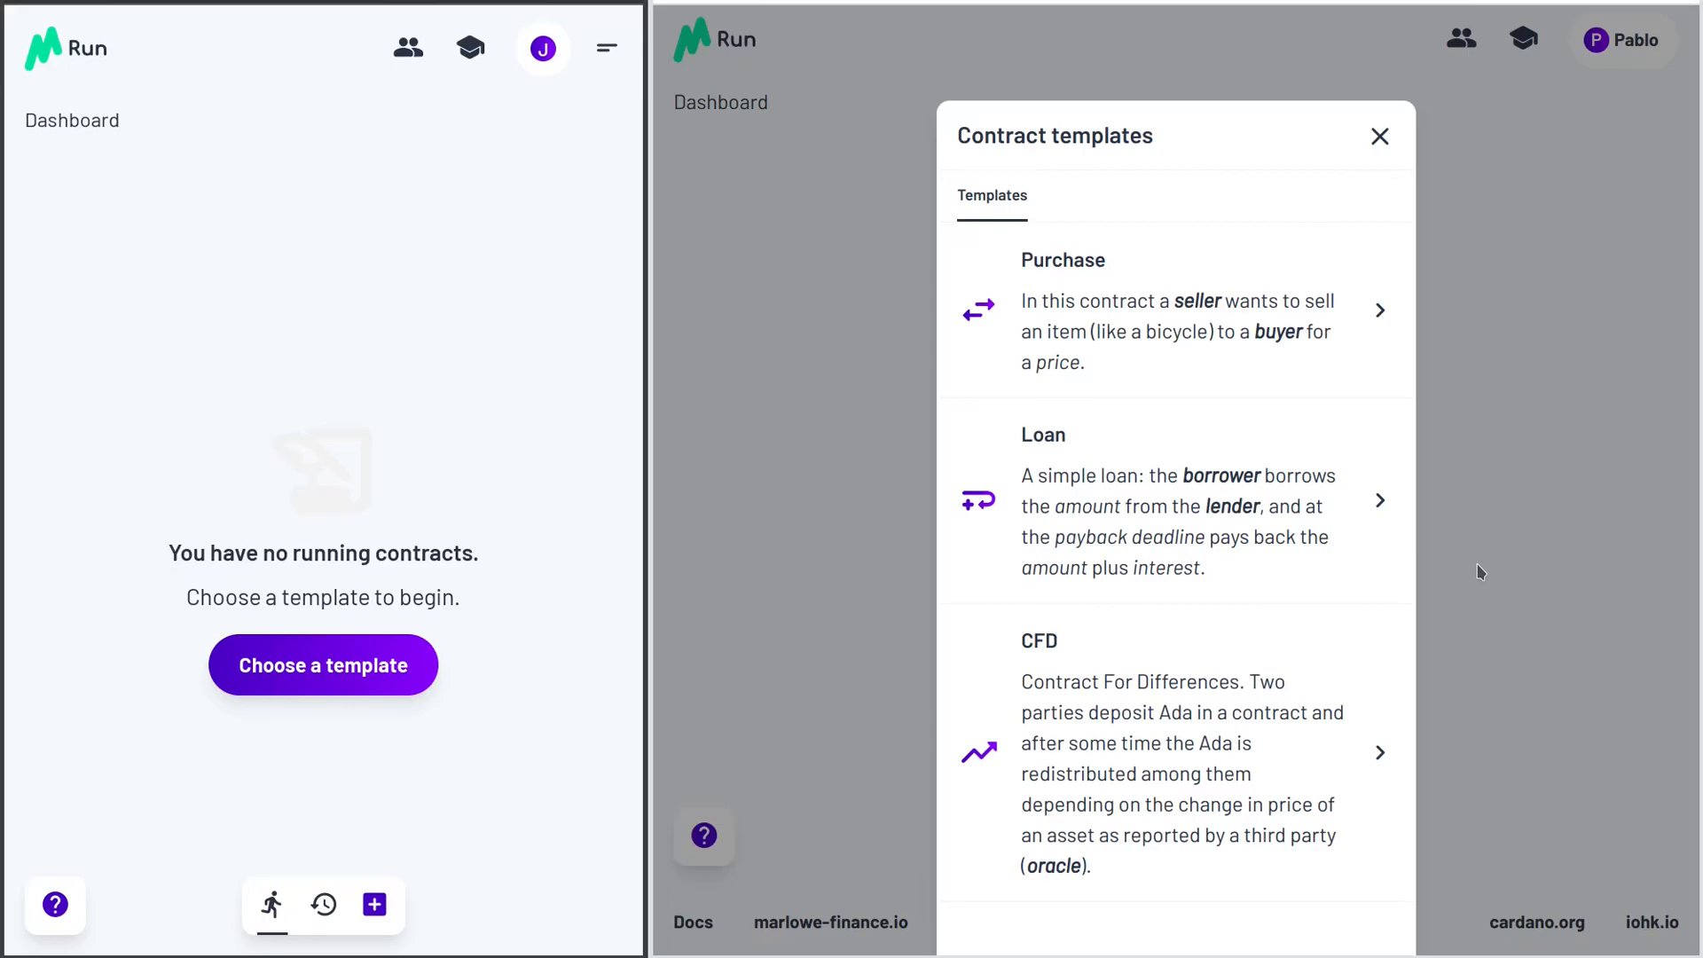
pyautogui.click(1341, 312)
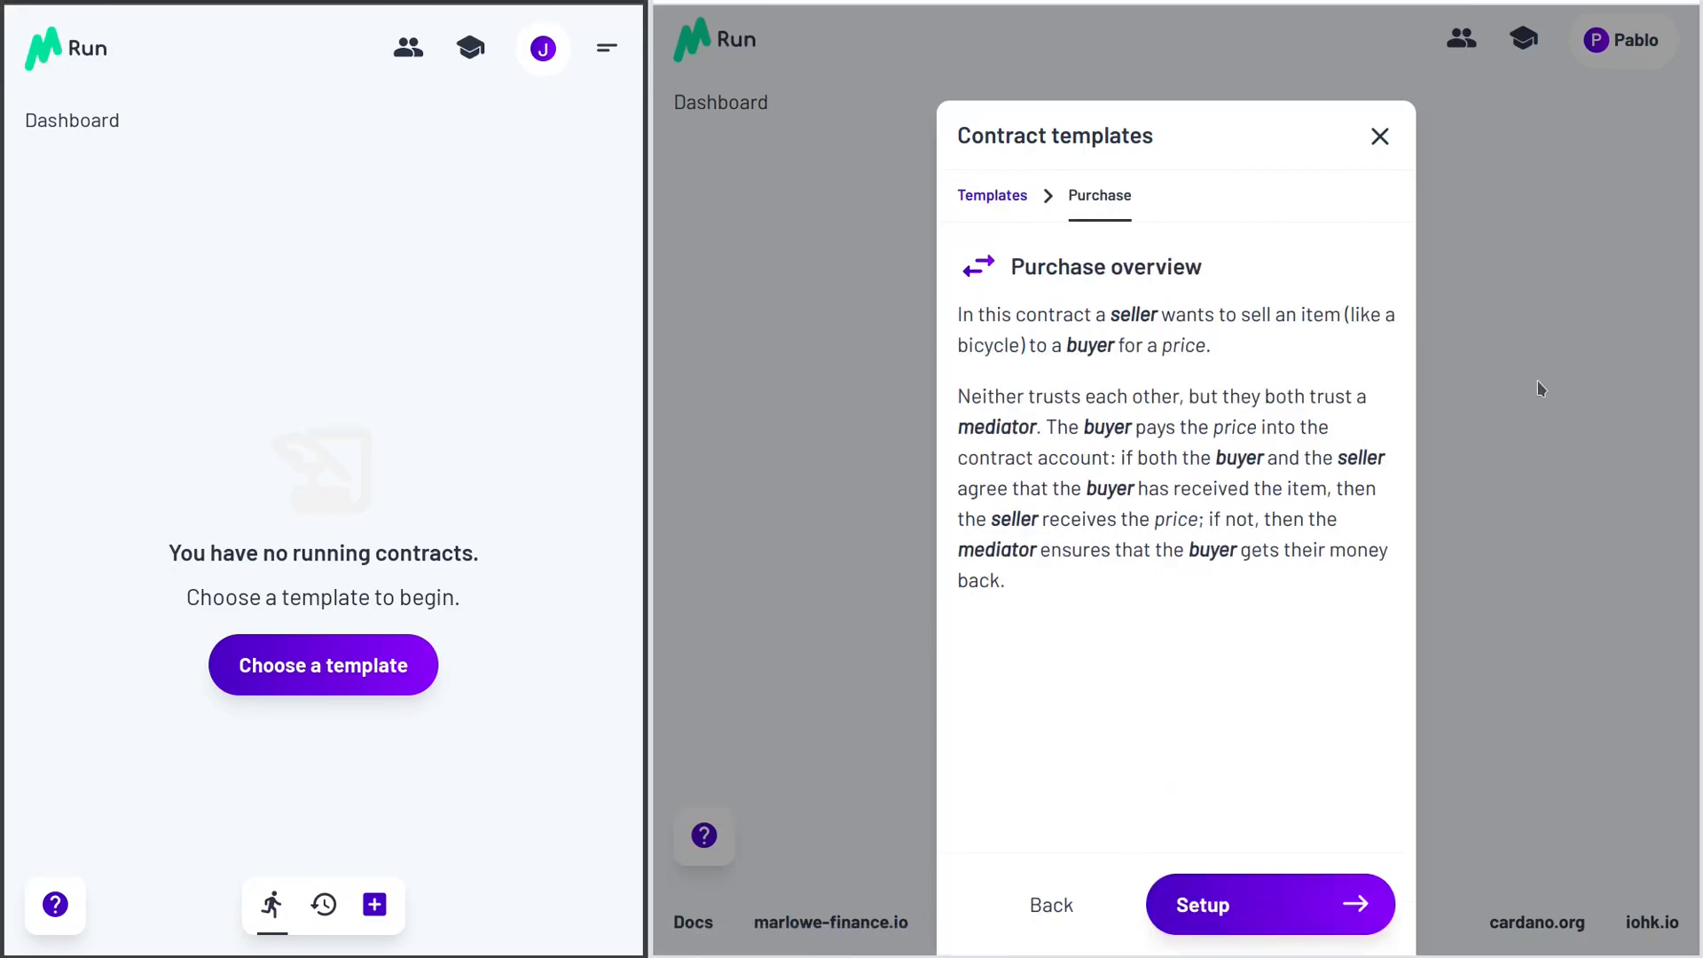
pyautogui.click(1274, 896)
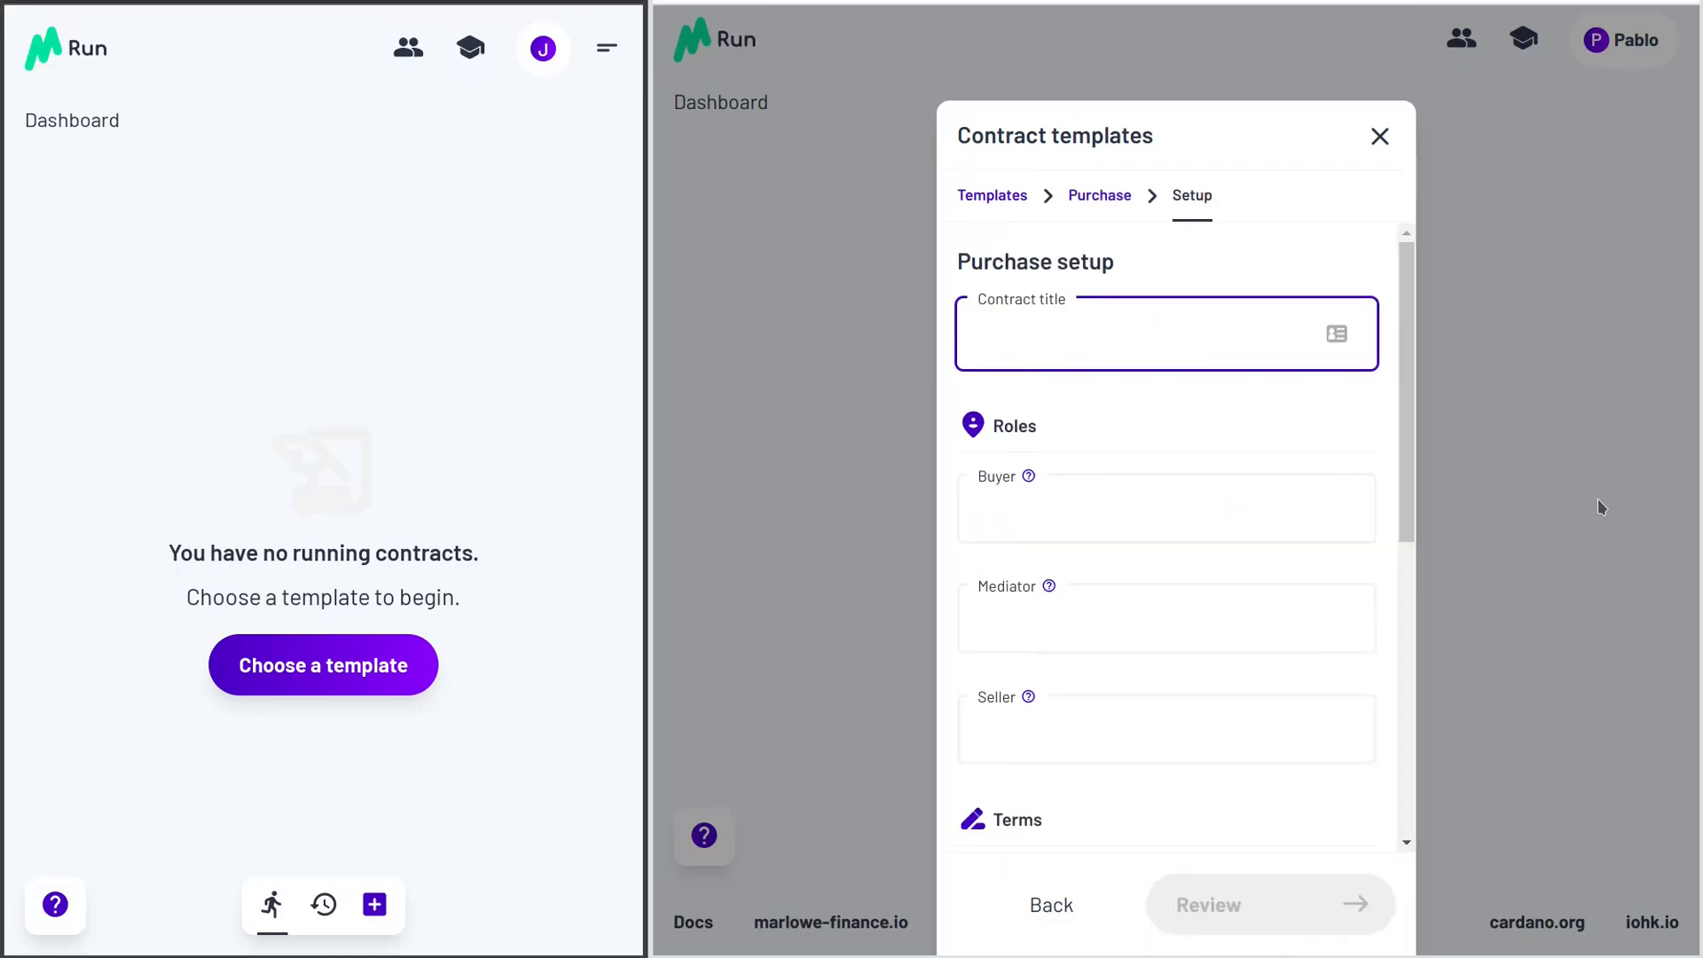
pyautogui.write('Juan sells a bike to Pablo')
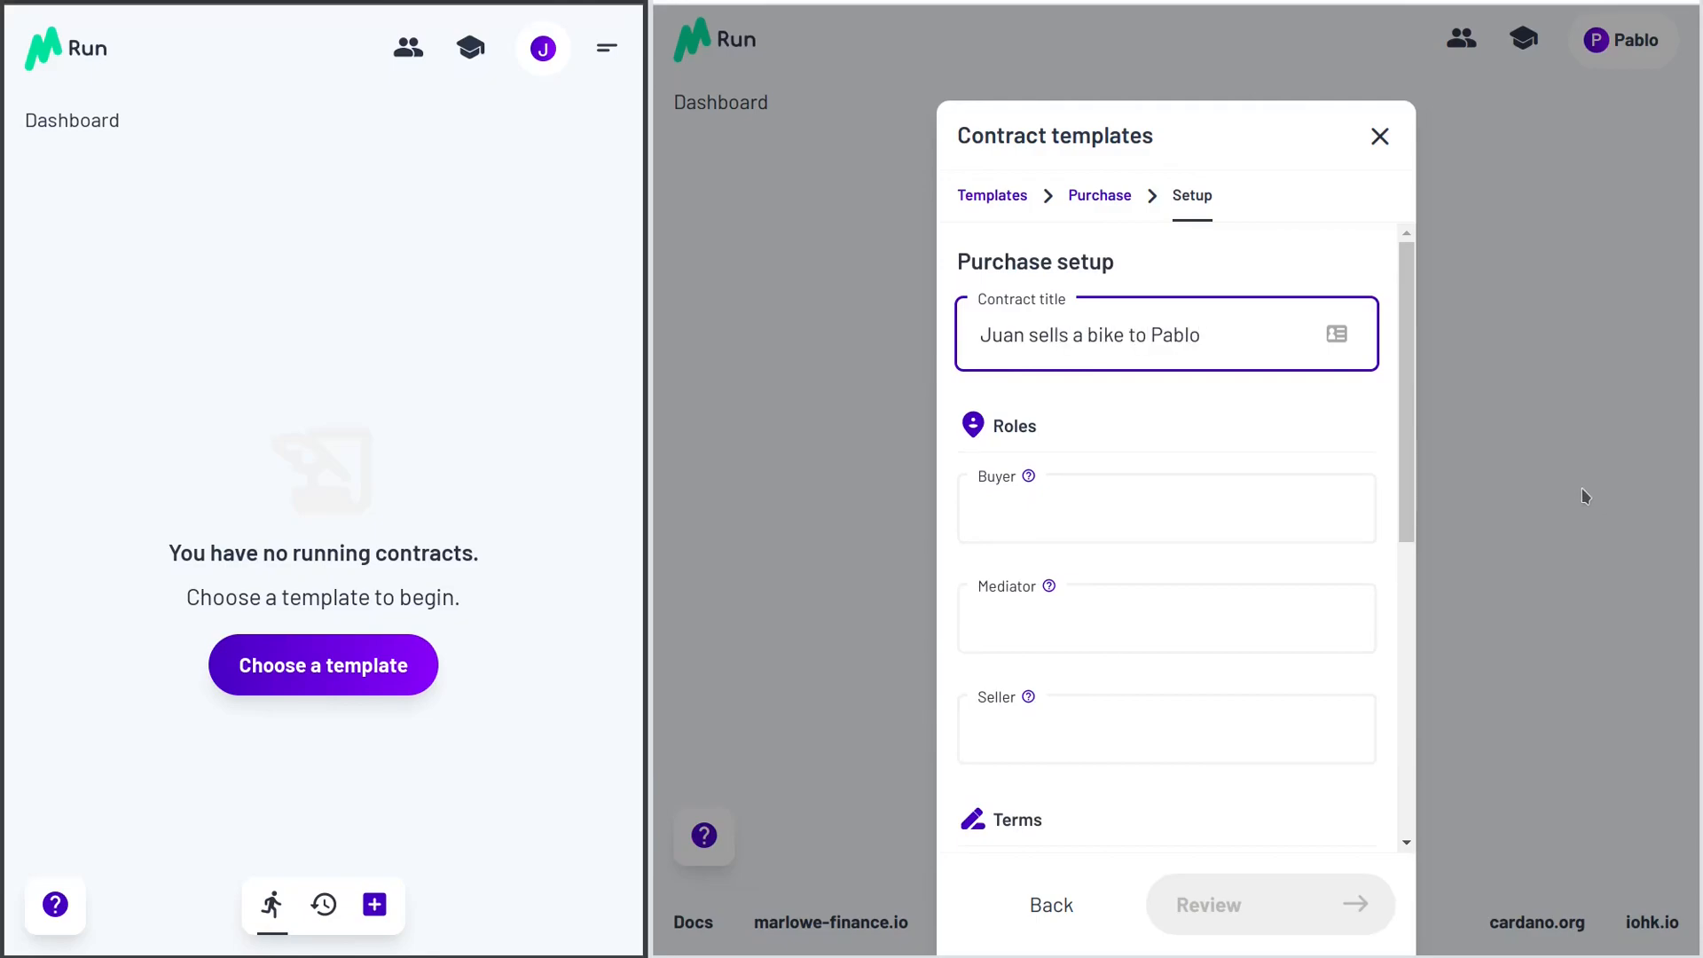
# - Assign the contract roles: the current wallet's owner as Buyer and Mediator, and the other wallet's owner as Seller
pyautogui.click(1212, 511)
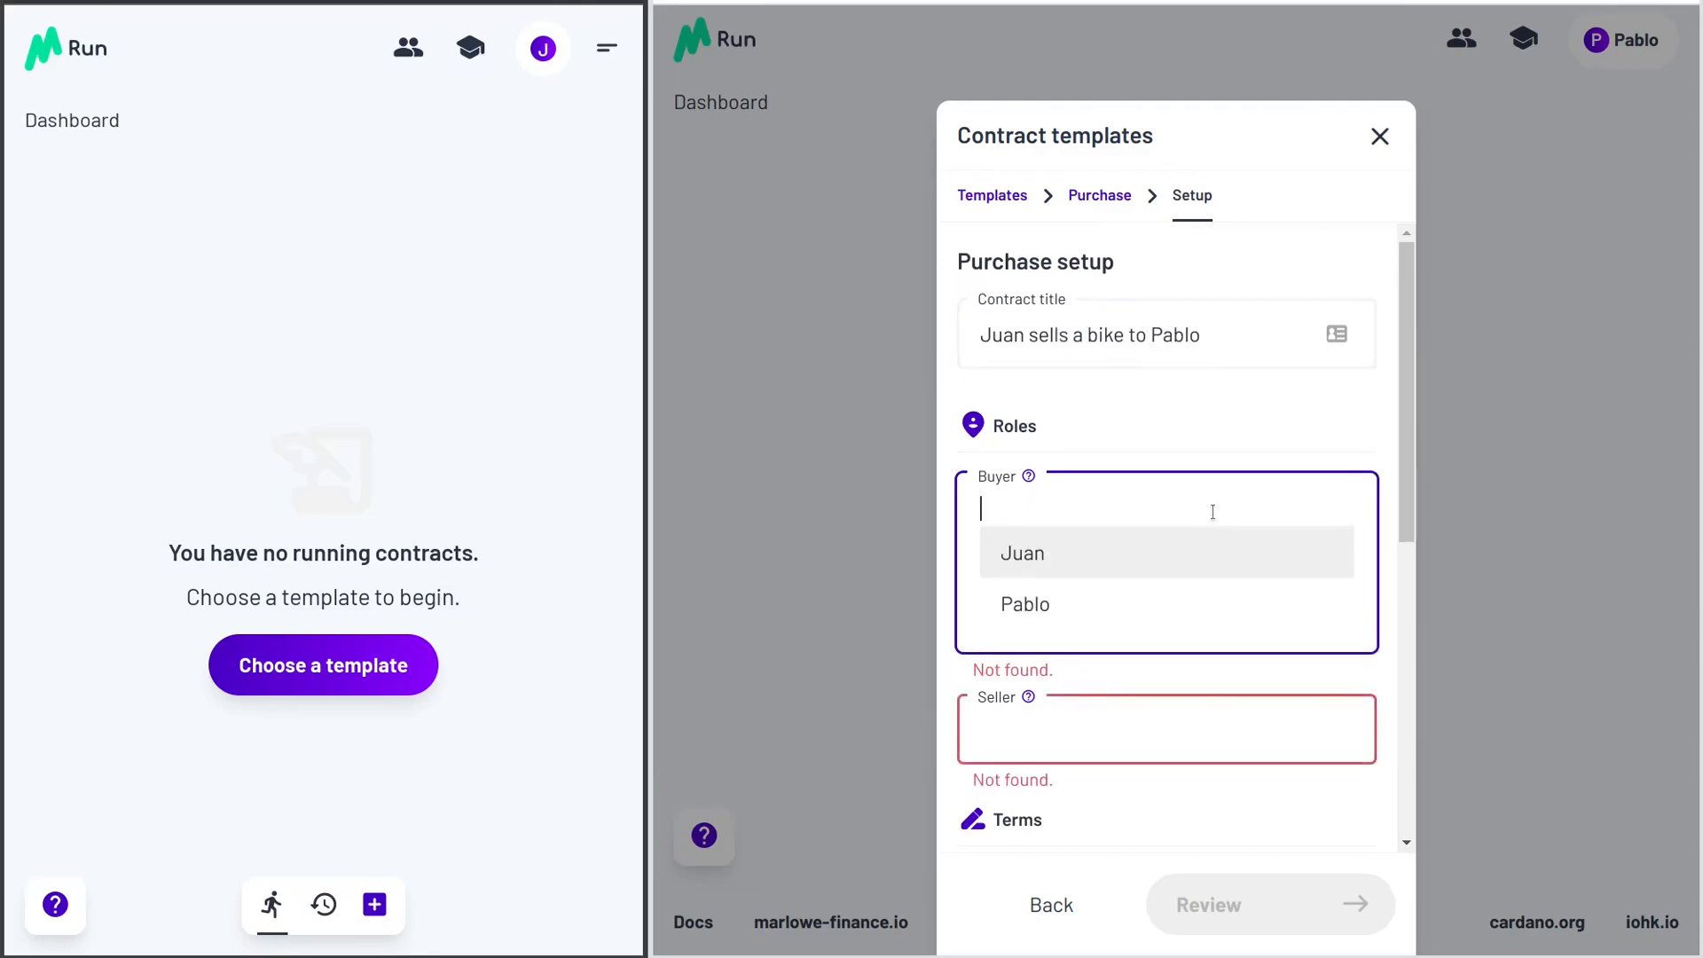
pyautogui.click(1151, 597)
pyautogui.click(1082, 723)
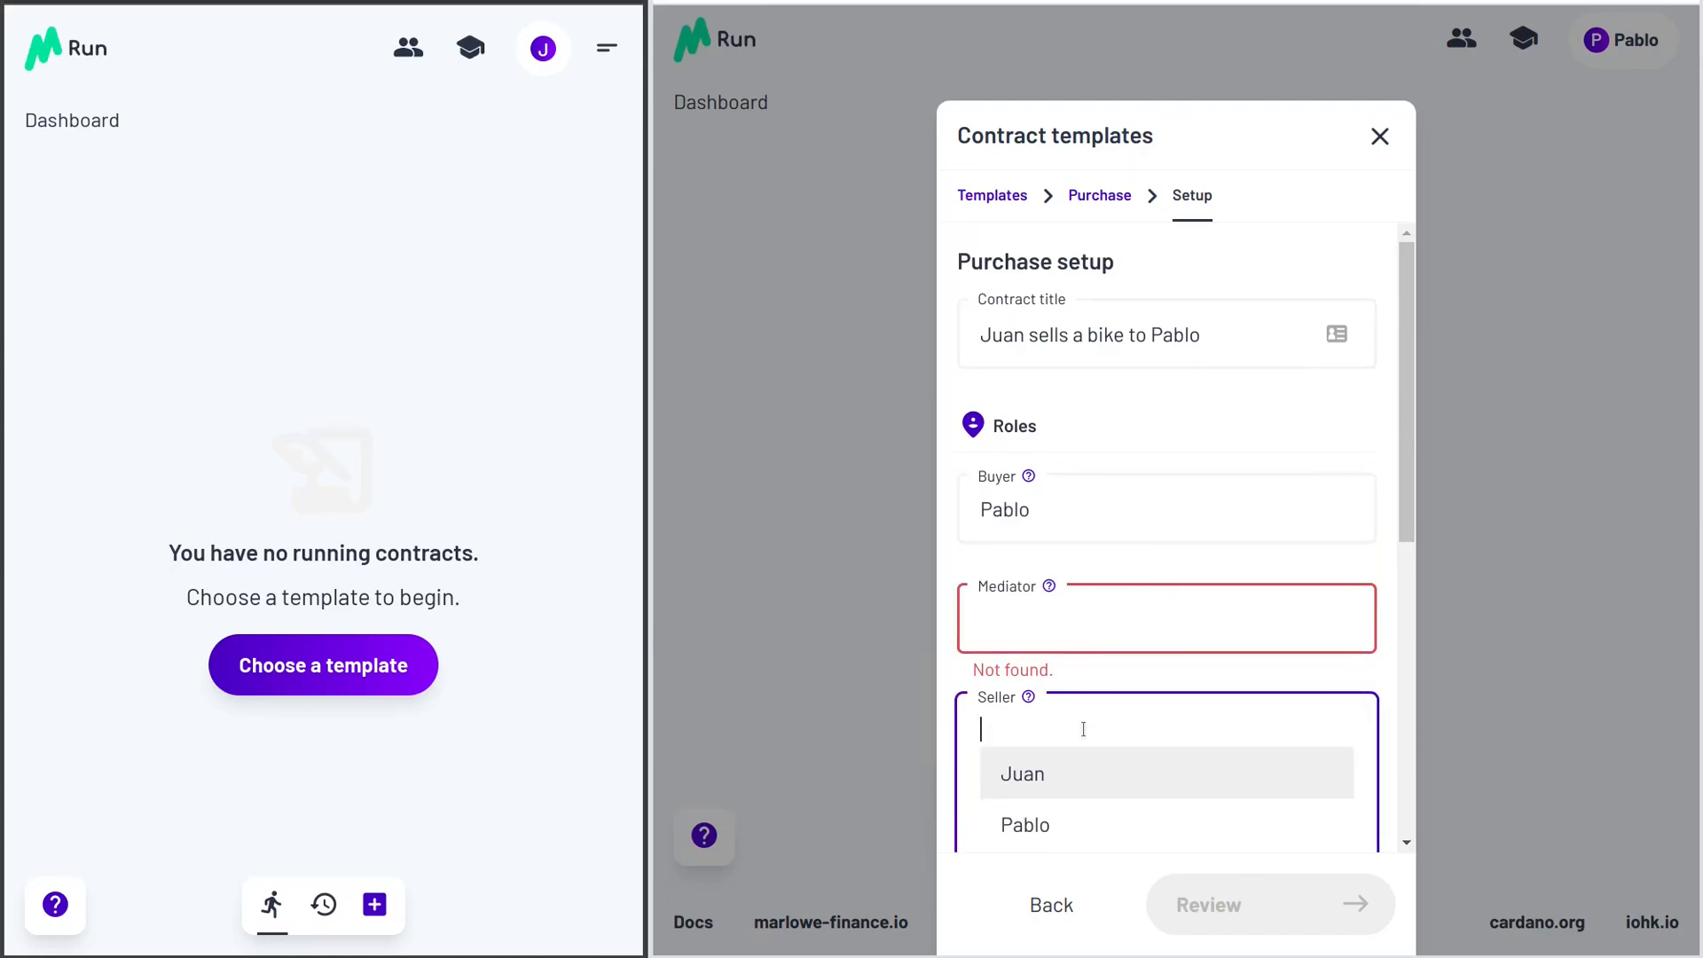
pyautogui.click(1080, 785)
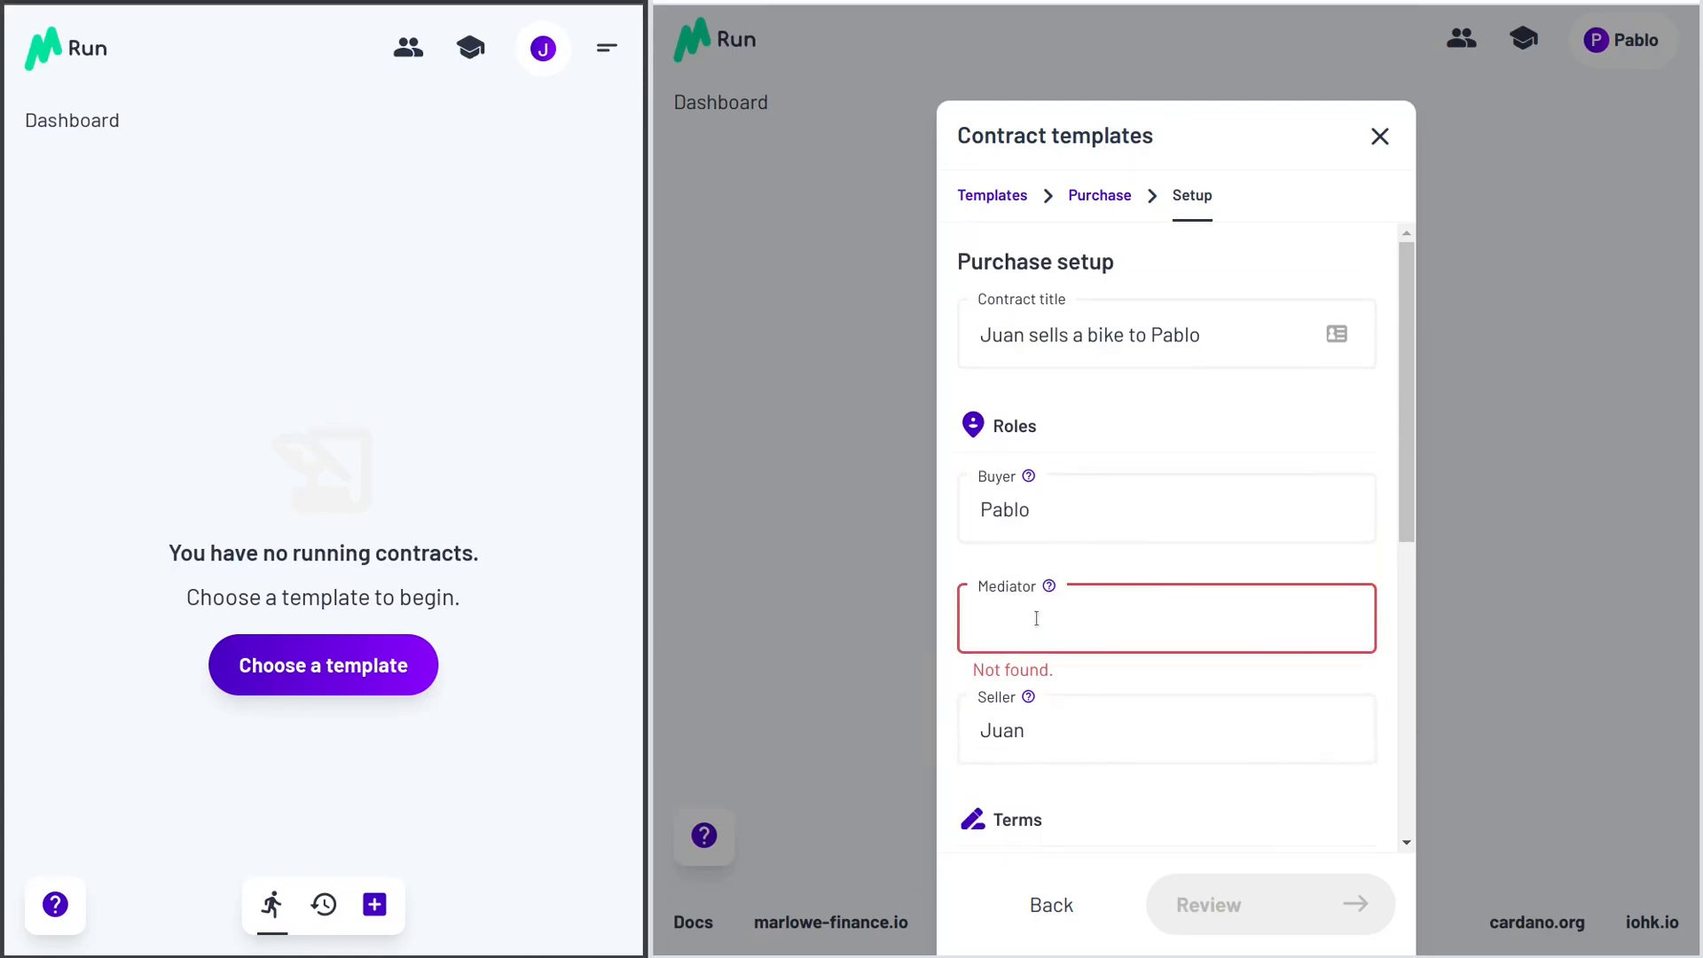
pyautogui.click(1036, 618)
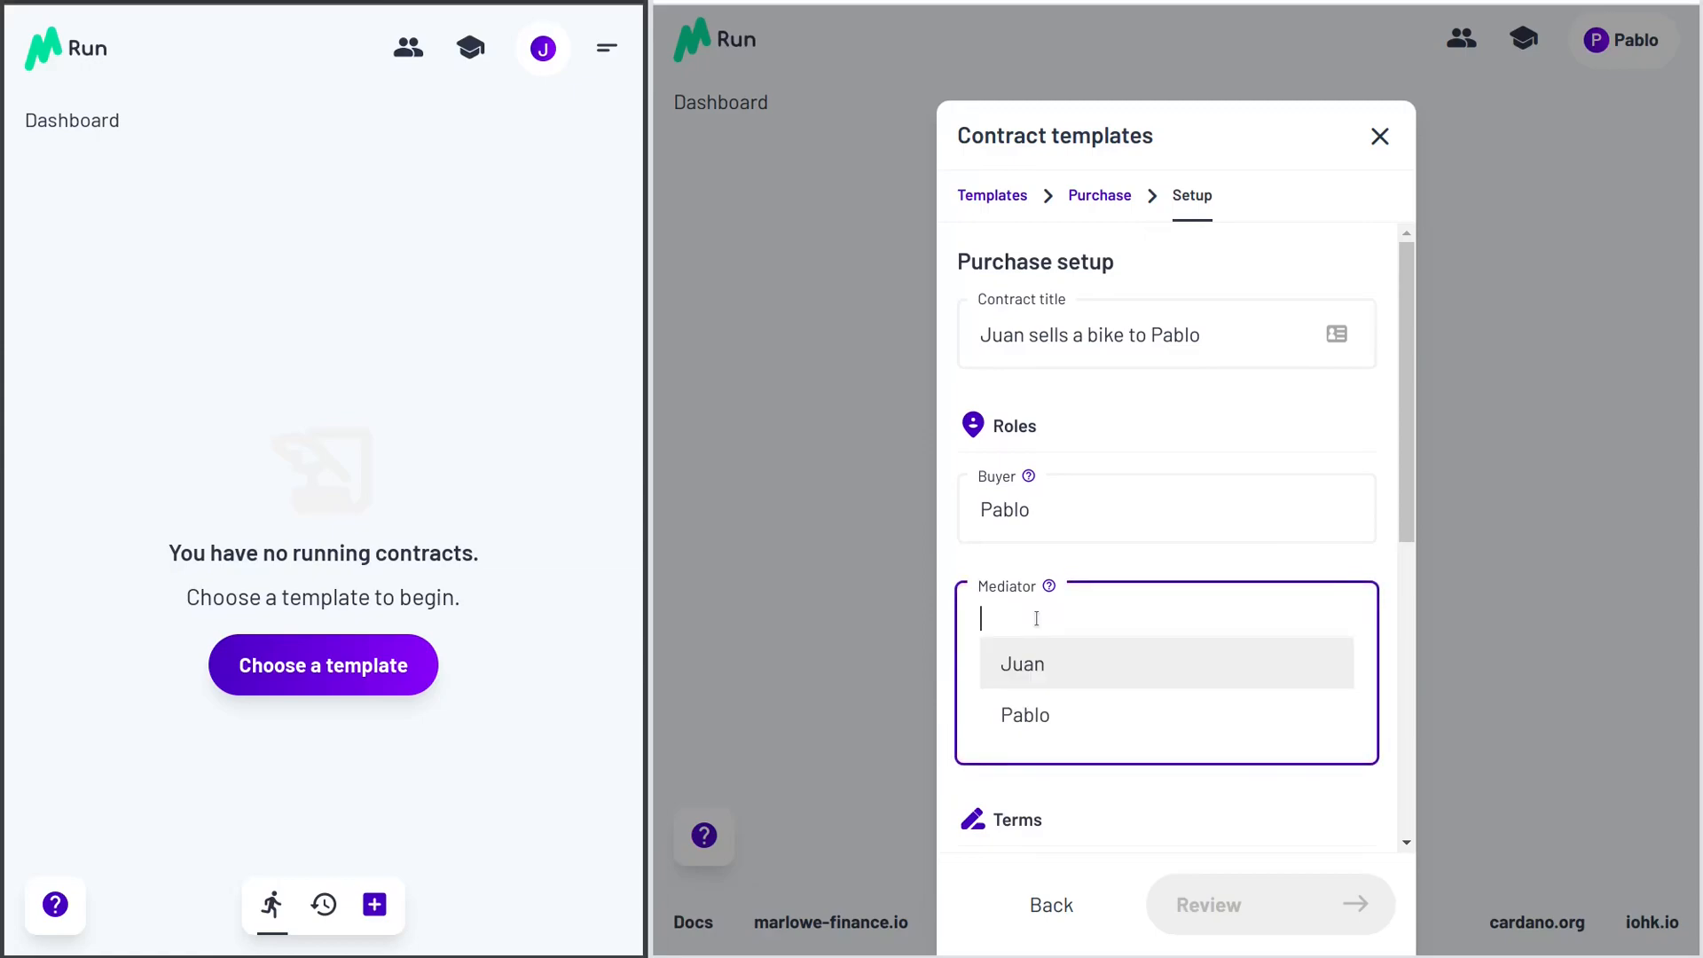
pyautogui.click(1036, 716)
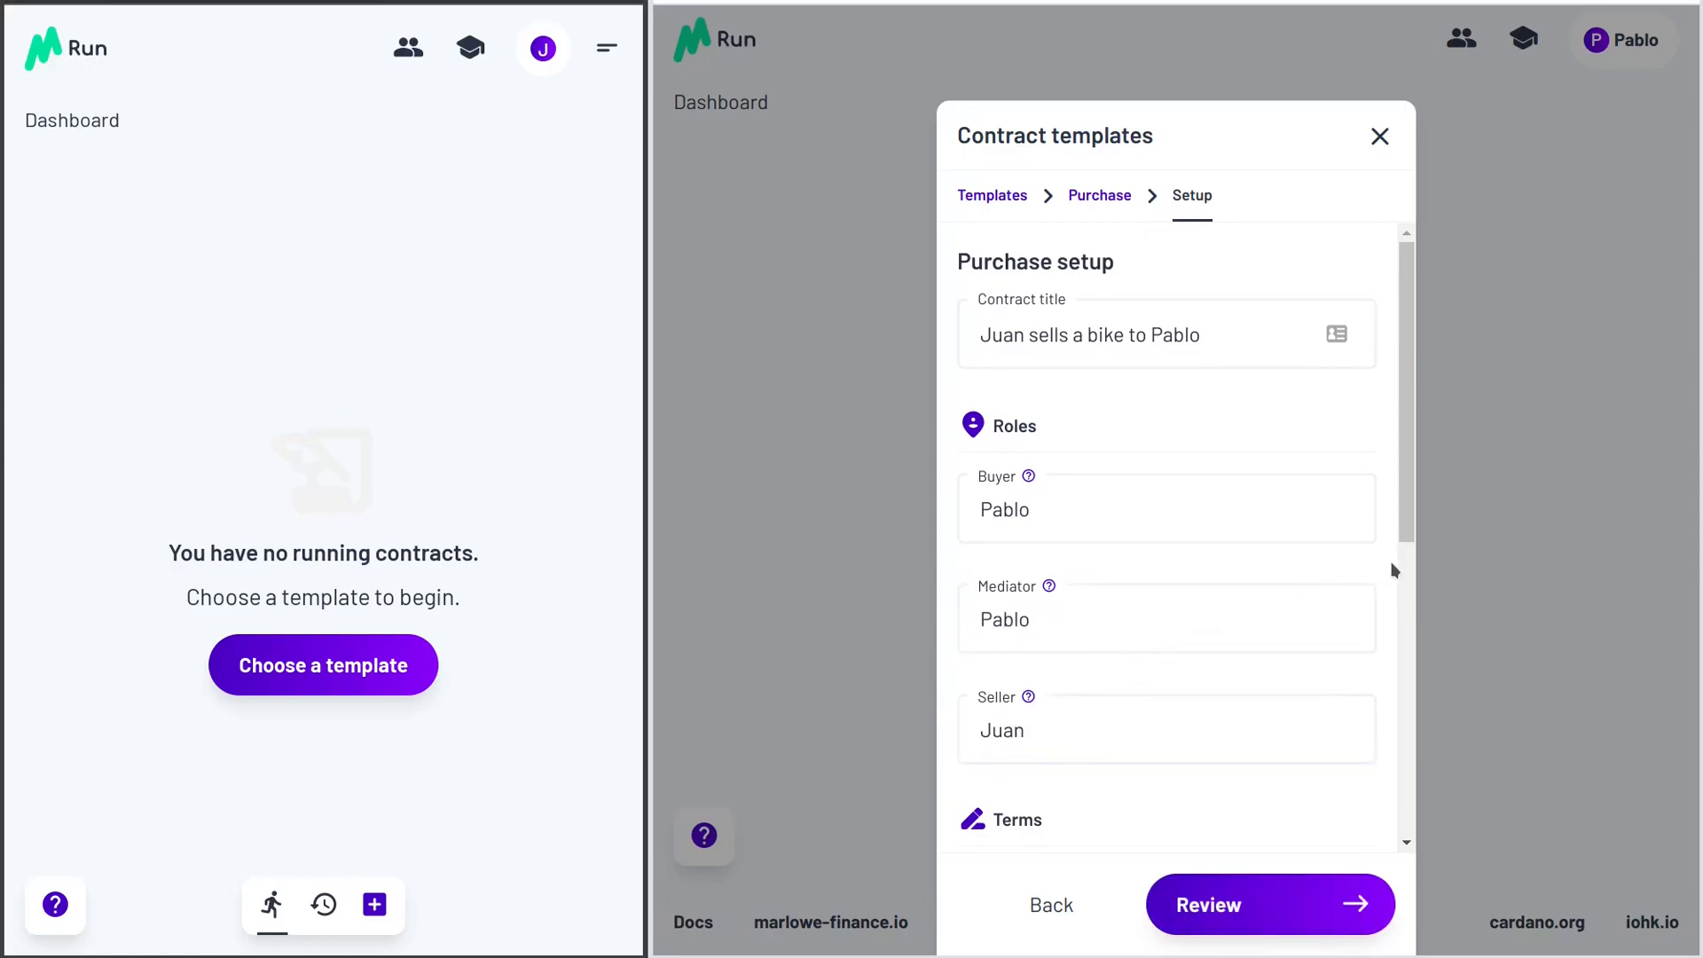
# - Set the purchase contract's price to 100 ada in the terms
pyautogui.scroll(-6, 1402, 557)
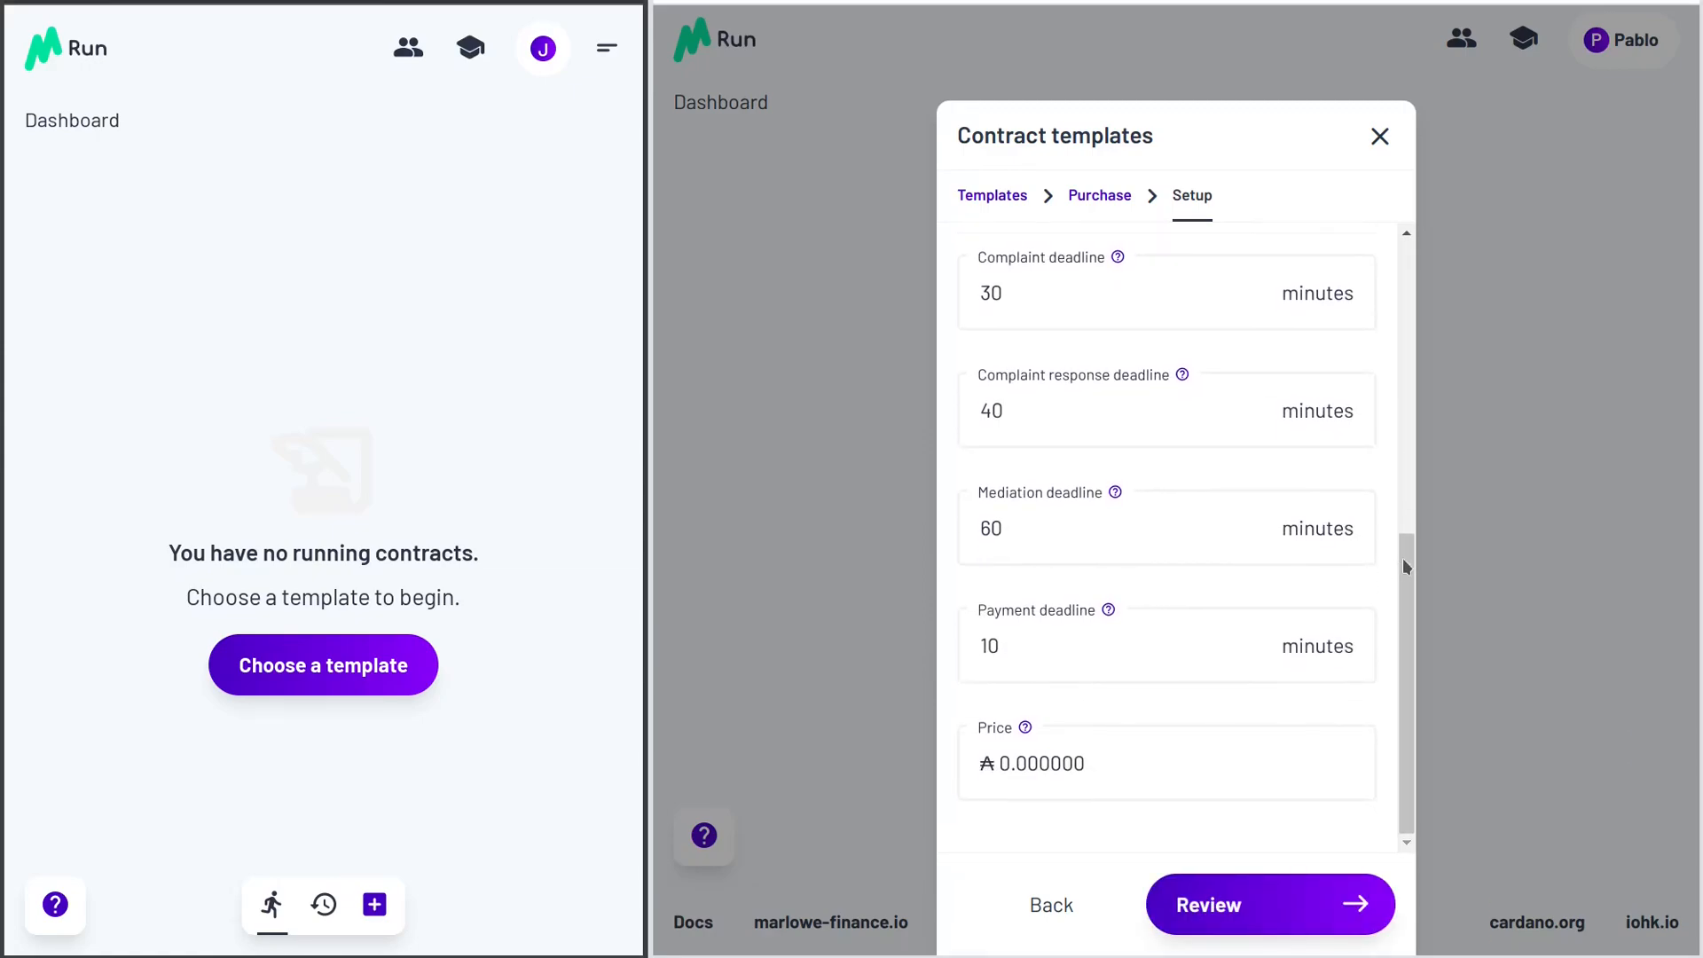
pyautogui.click(1015, 762)
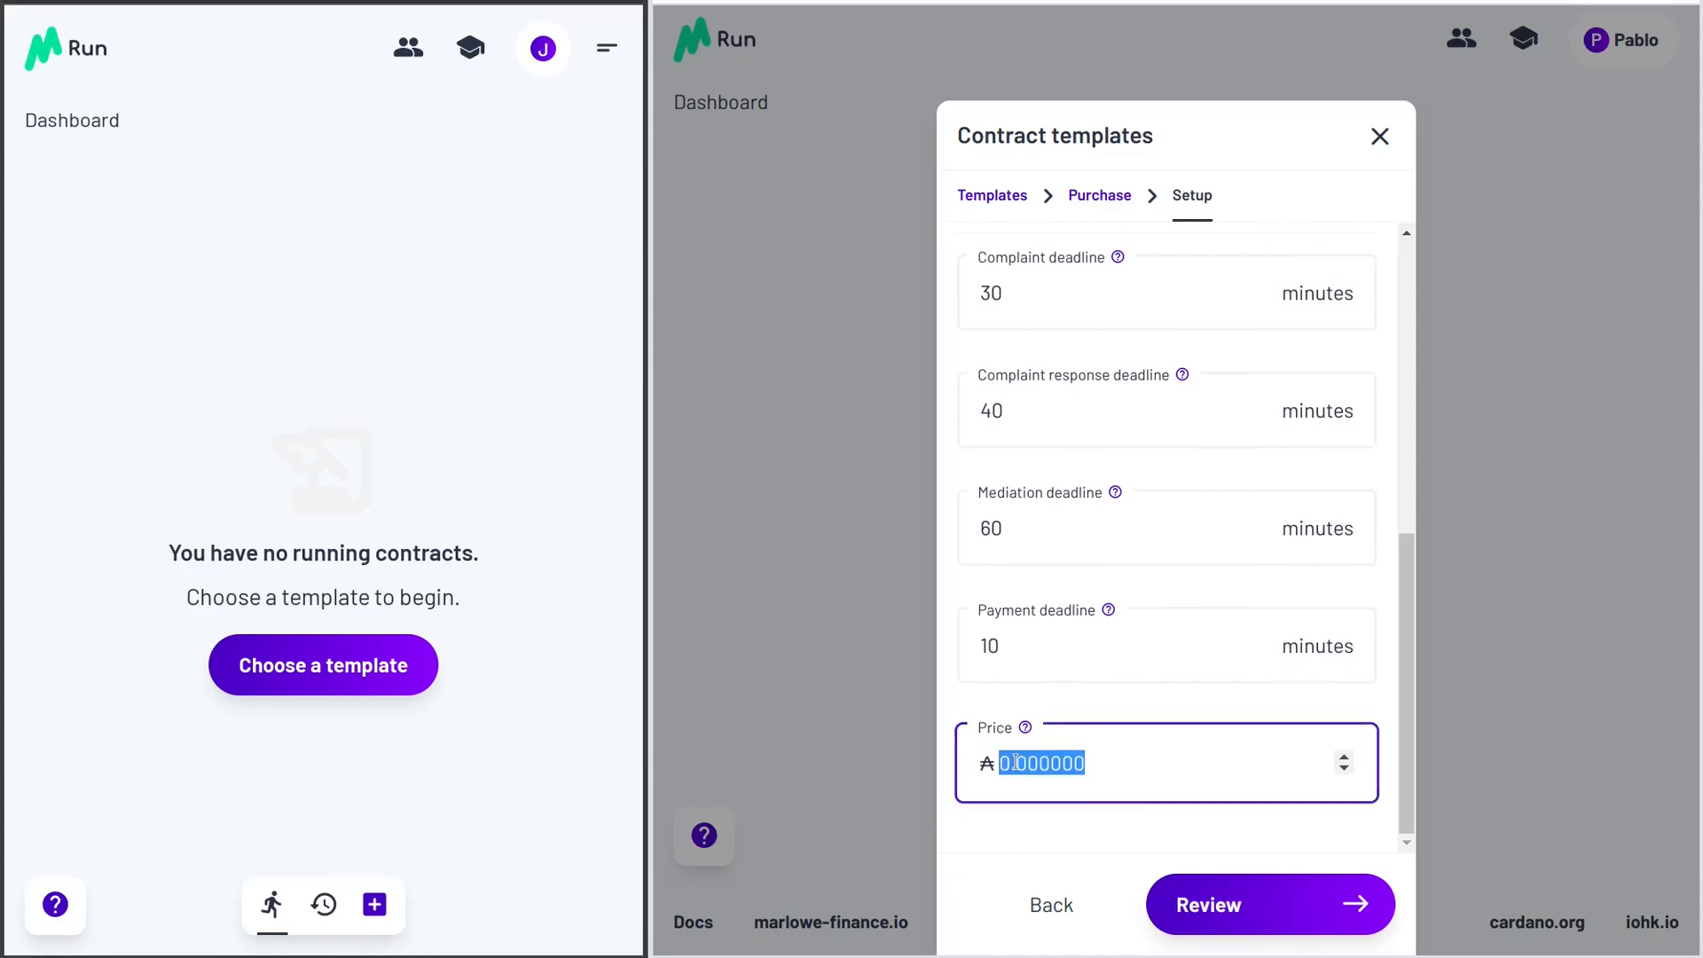
pyautogui.write('100')
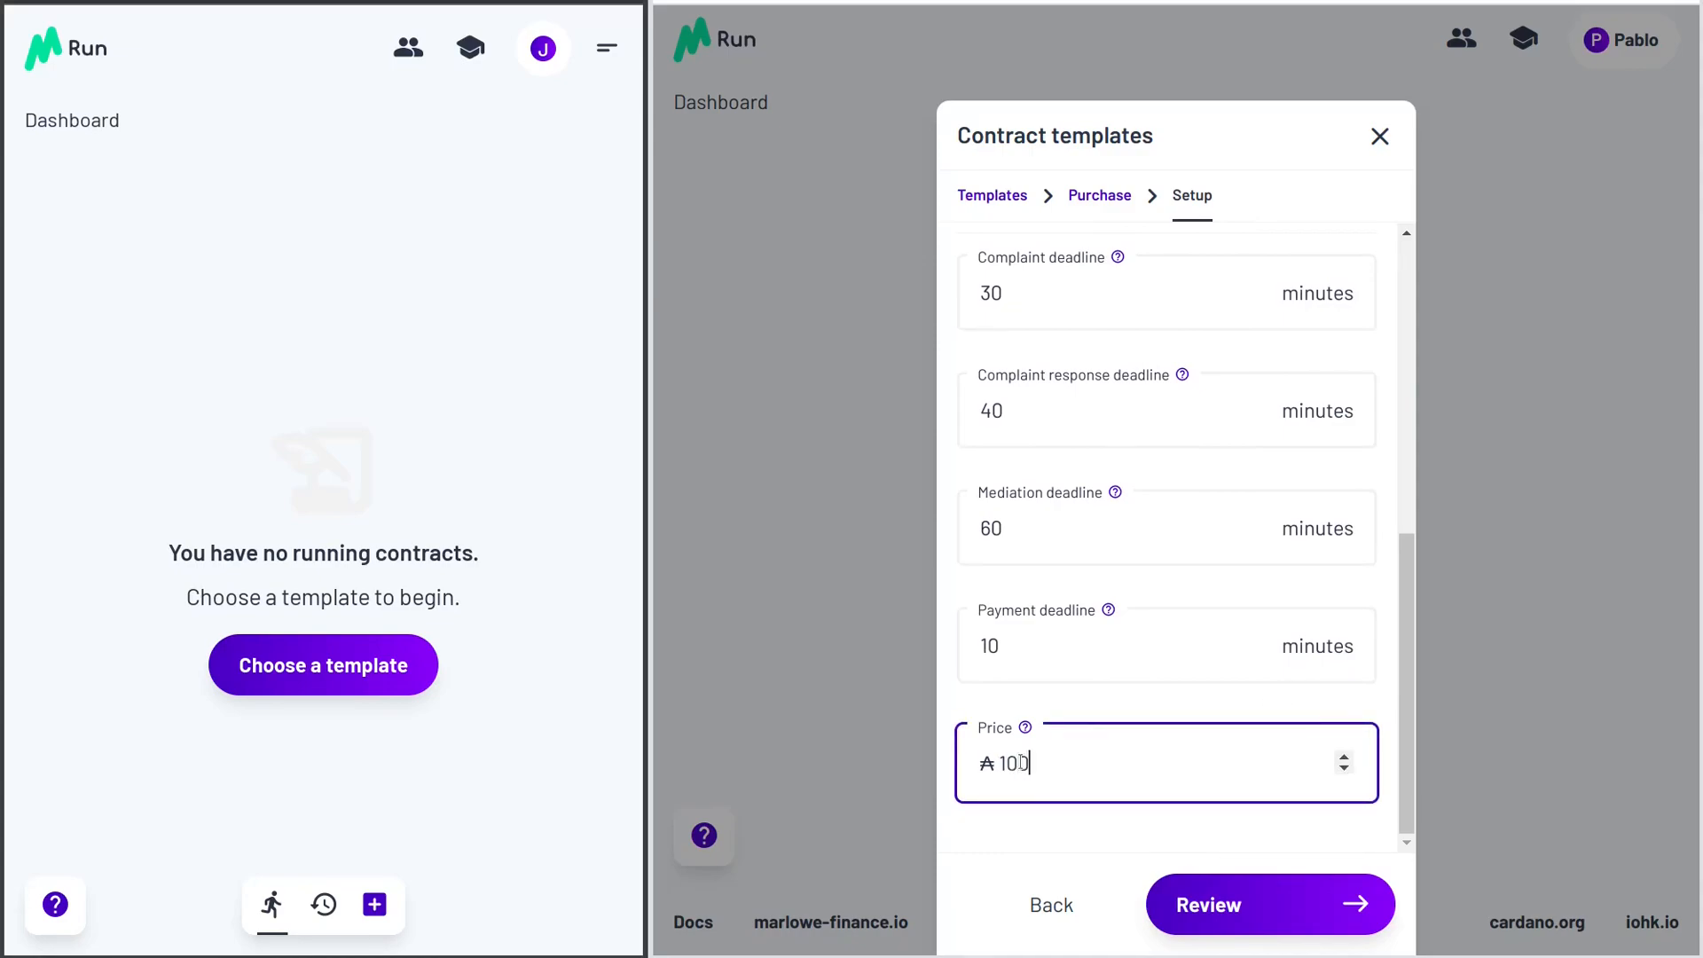
pyautogui.scroll(1, 1066, 753)
pyautogui.click(1087, 741)
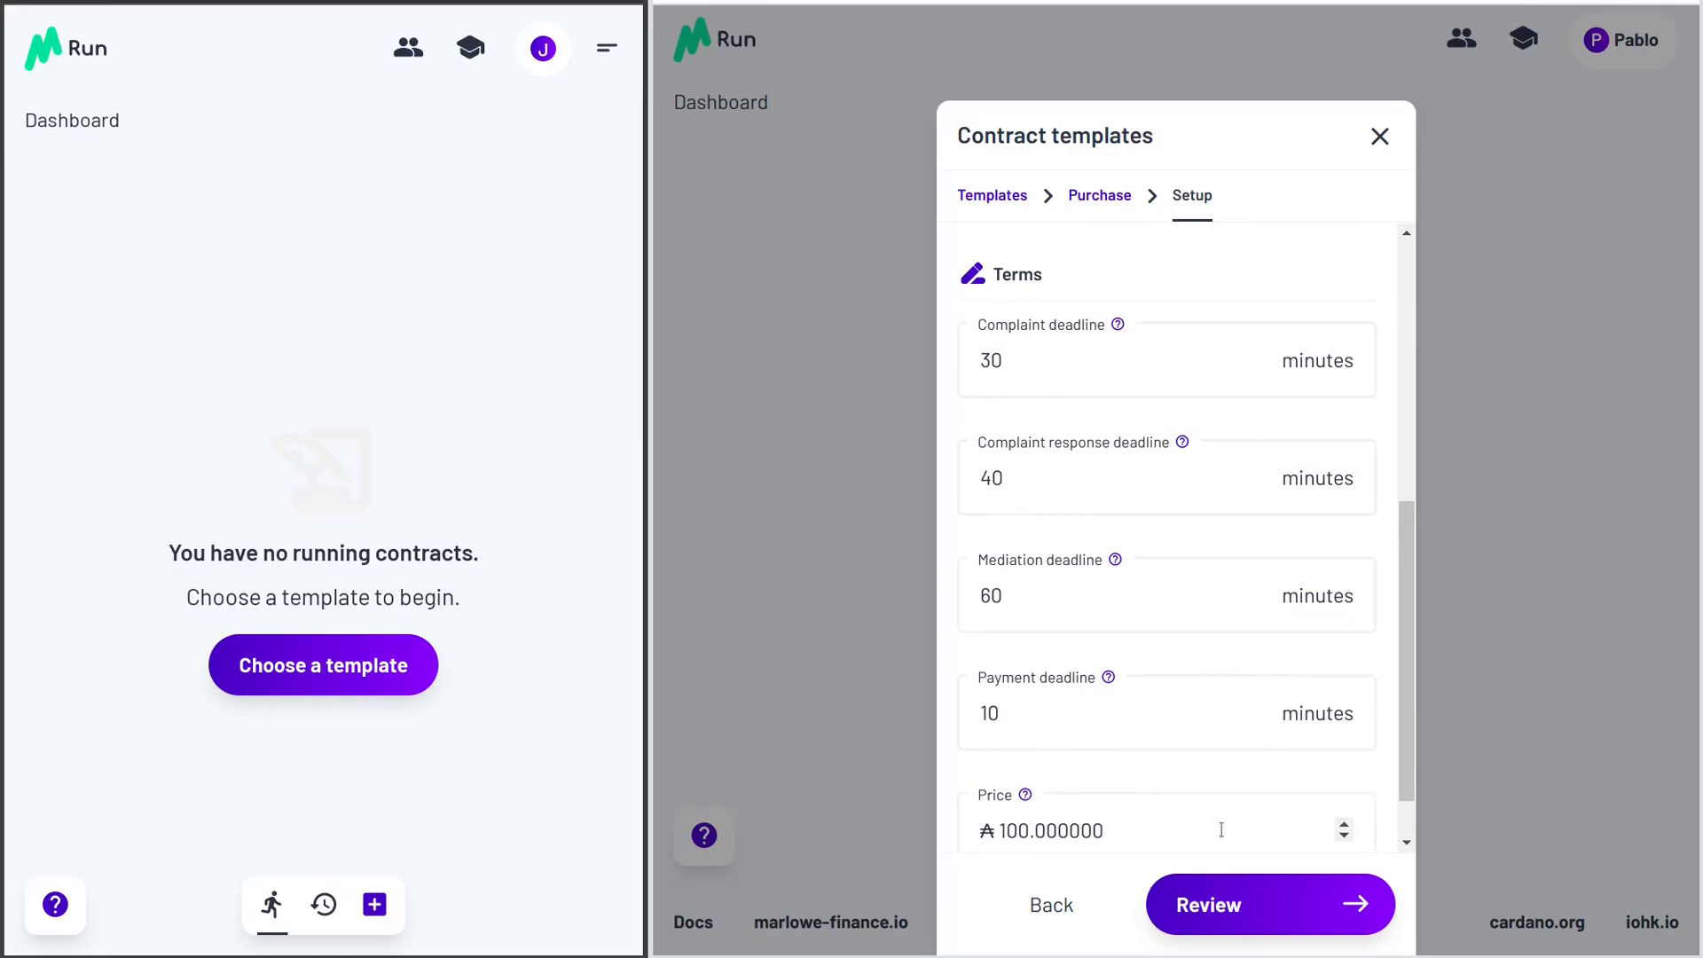
# - Review the purchase contract's terms and fees, and pay to start the contract
pyautogui.click(1268, 906)
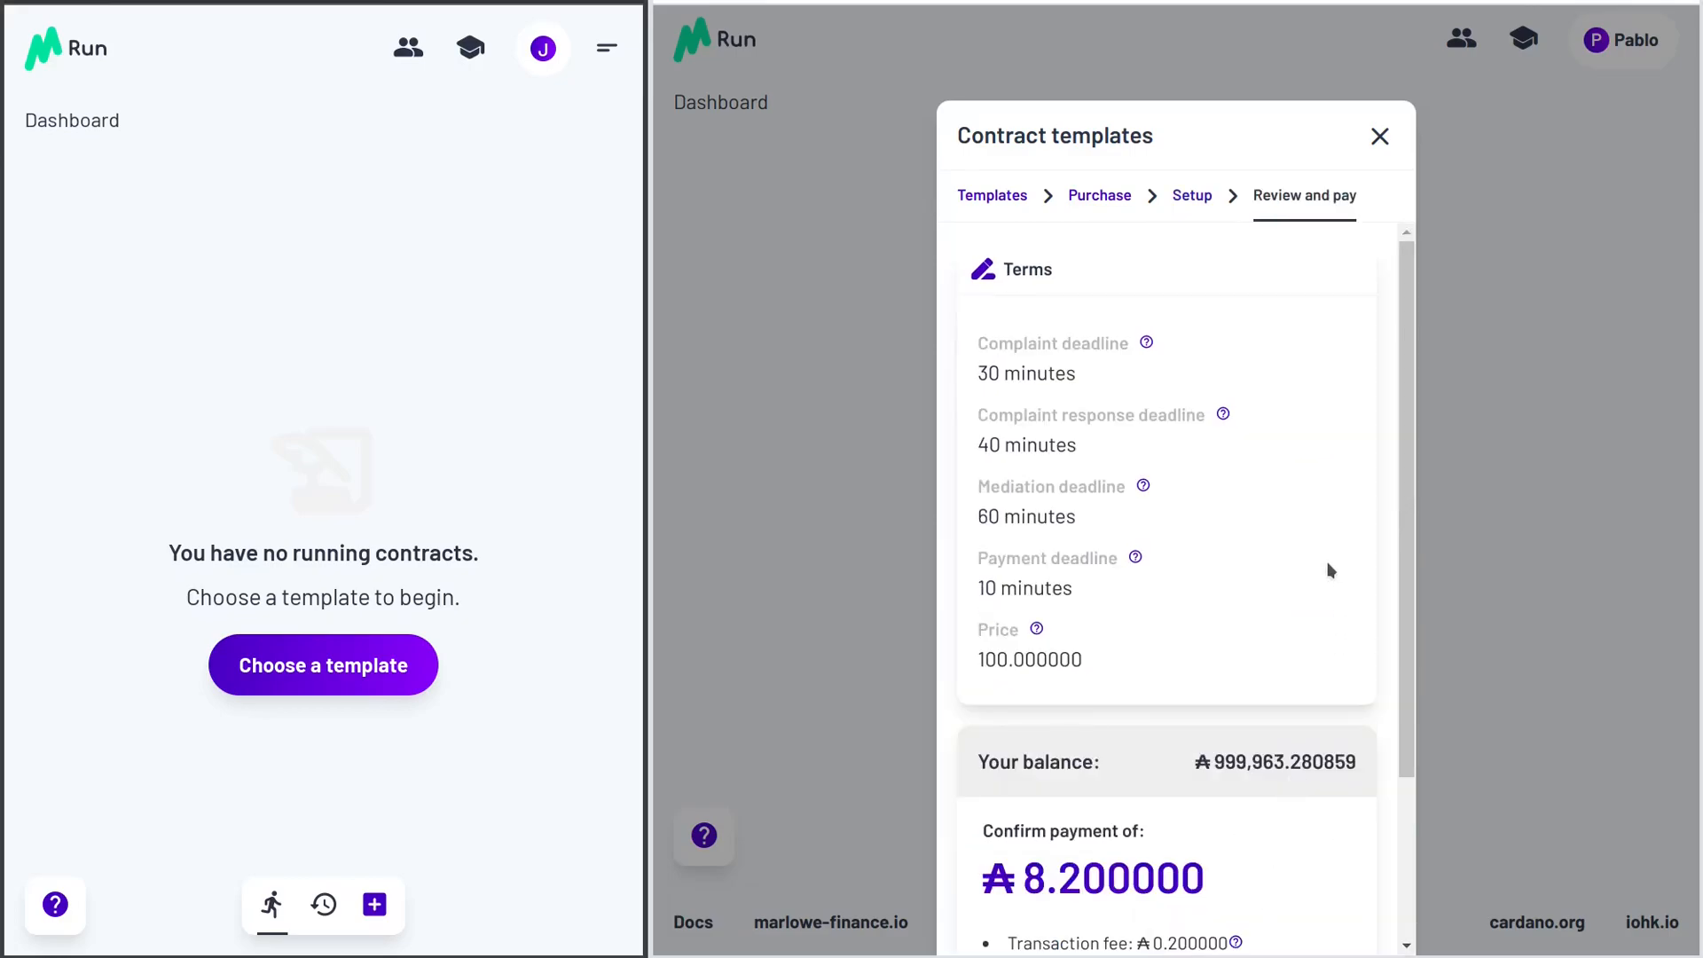
pyautogui.scroll(-3, 1330, 533)
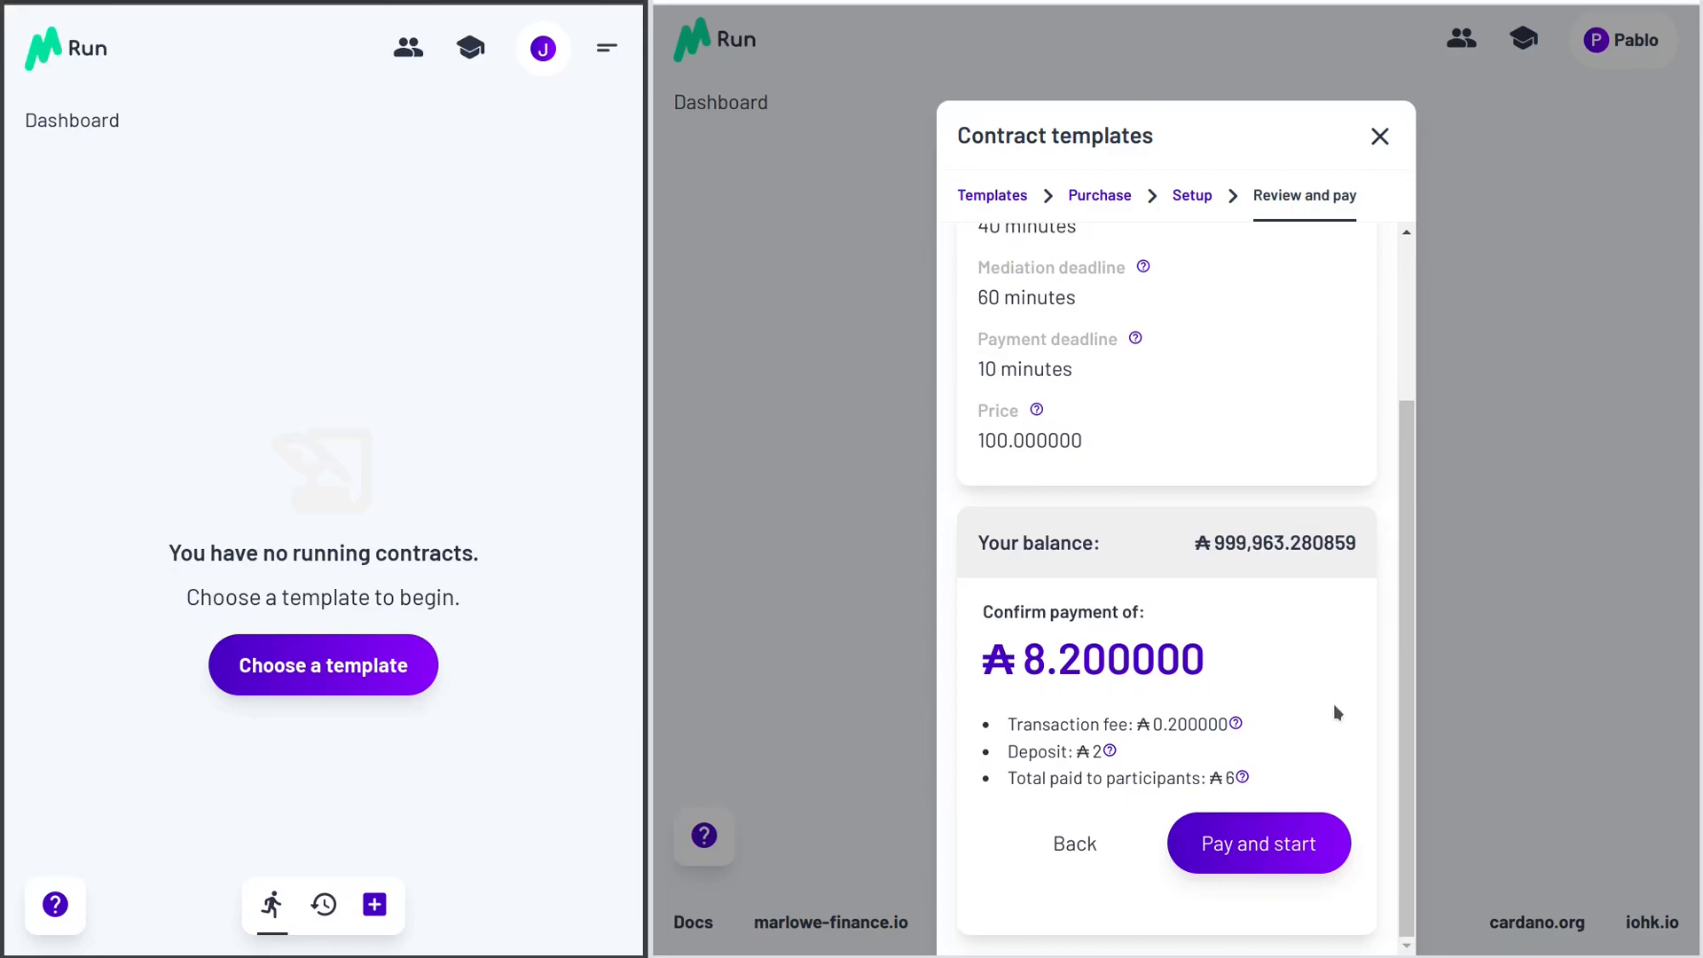
pyautogui.click(1290, 842)
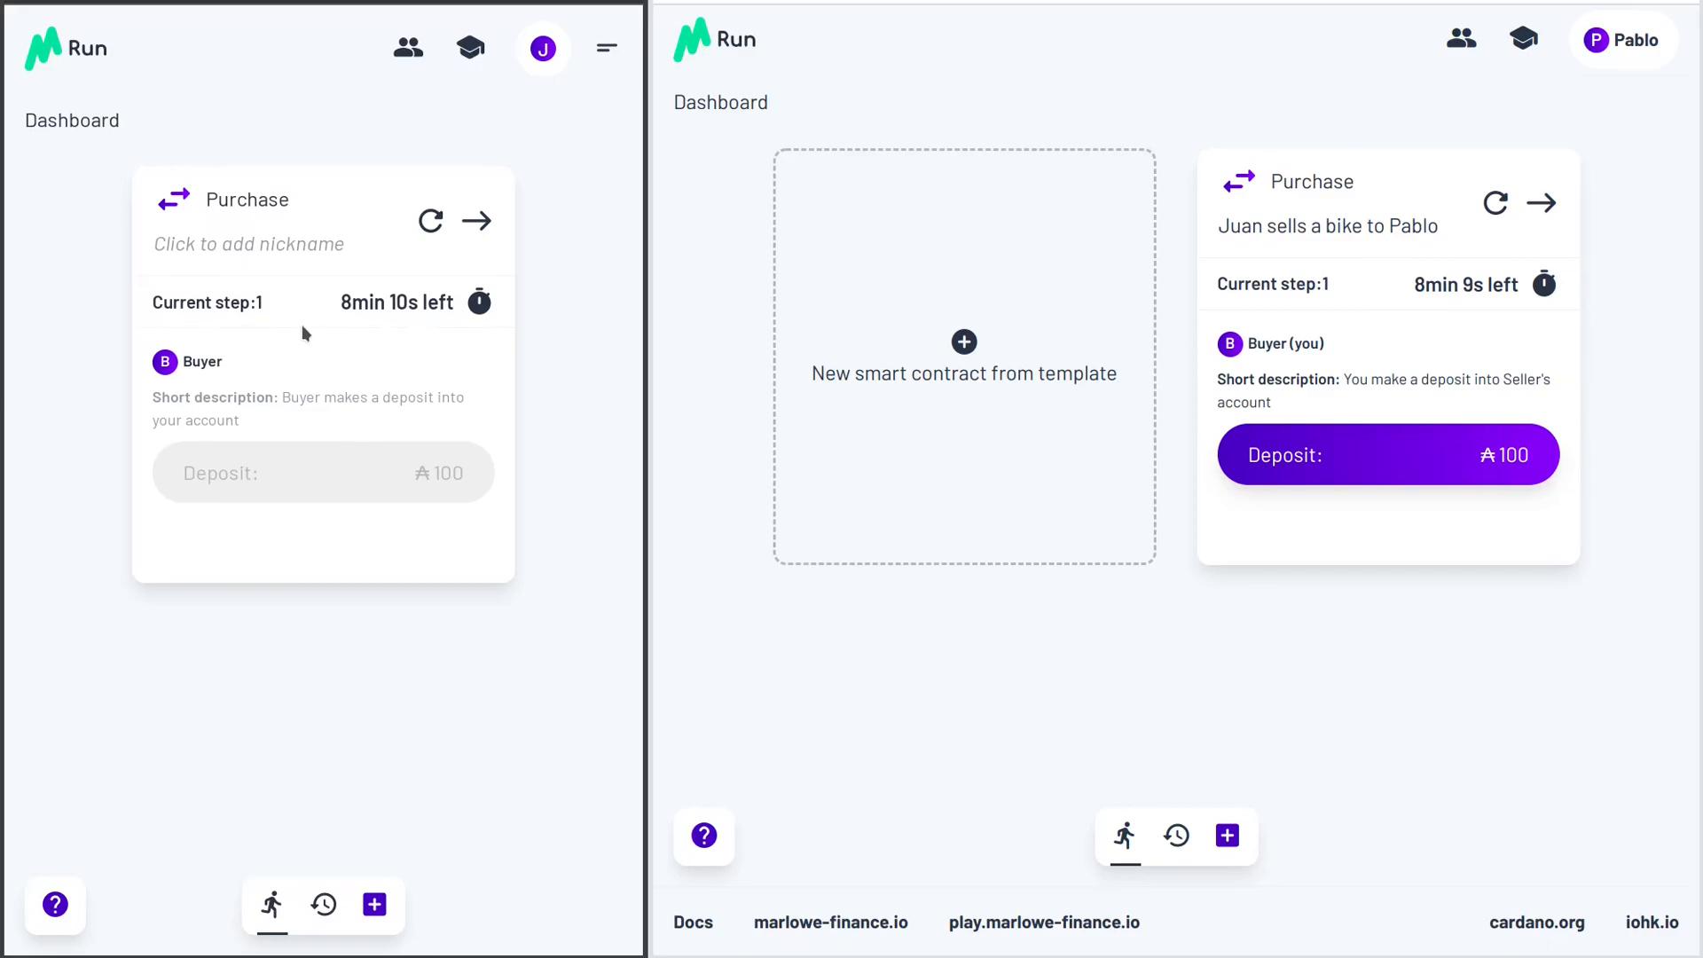
# - Nickname the contract in the seller's dashboard with a phrase stating that the buyer buys a bike from the seller
pyautogui.click(255, 252)
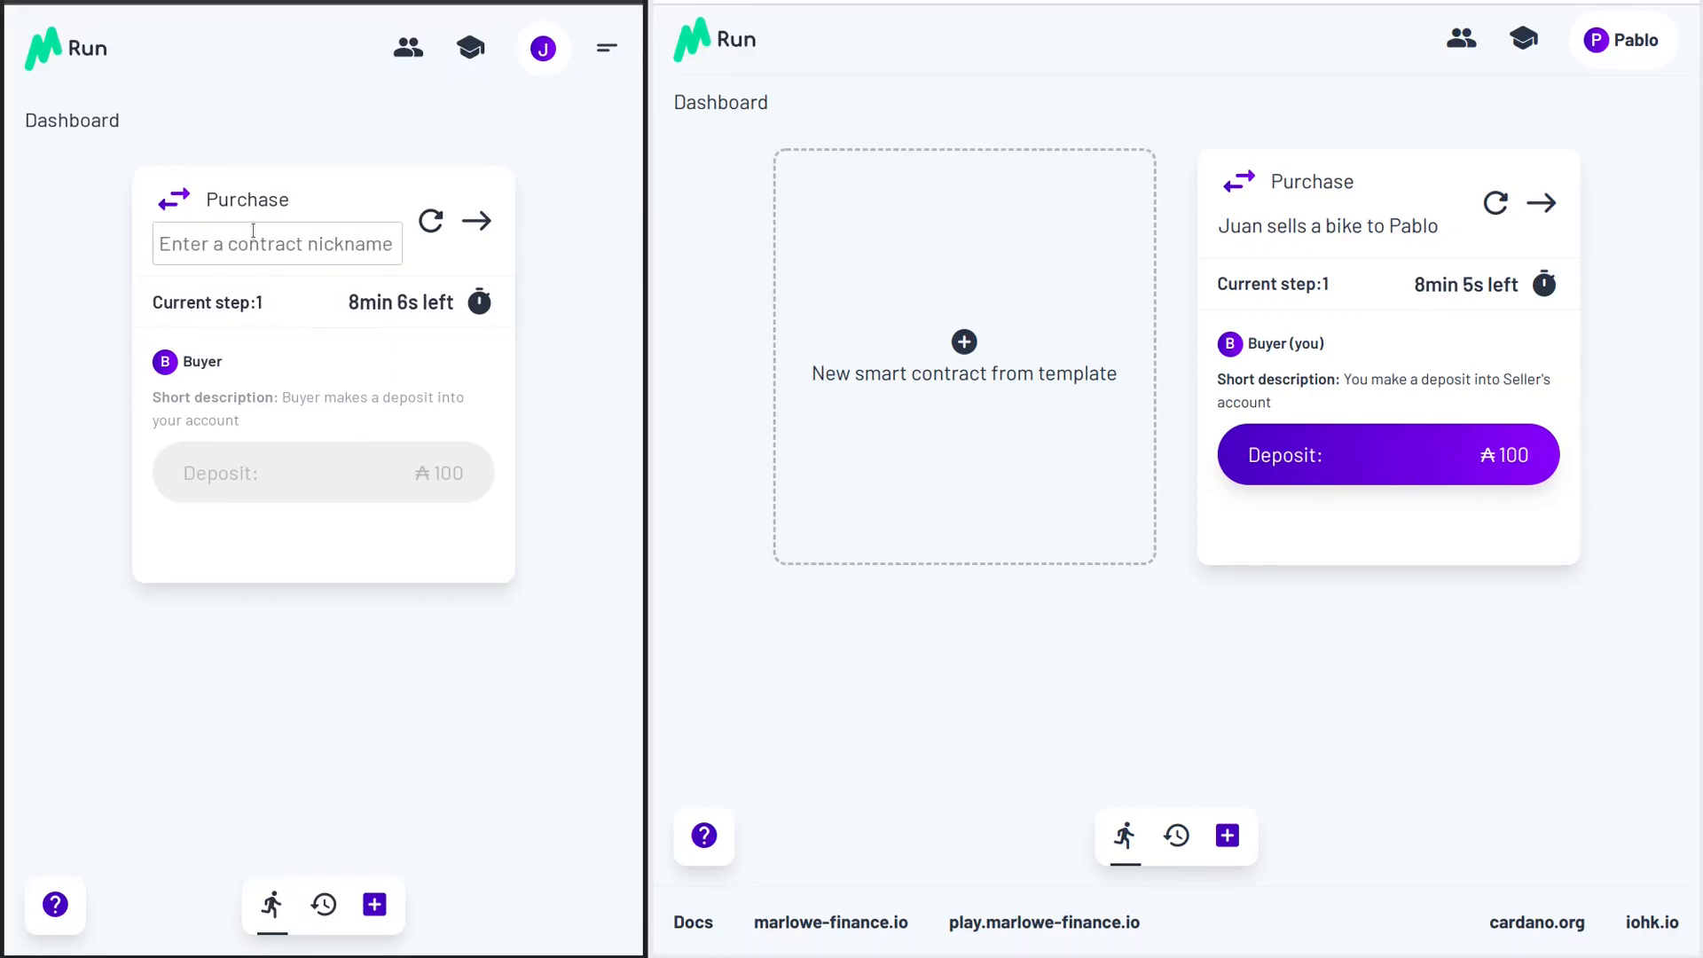
pyautogui.write('Pa')
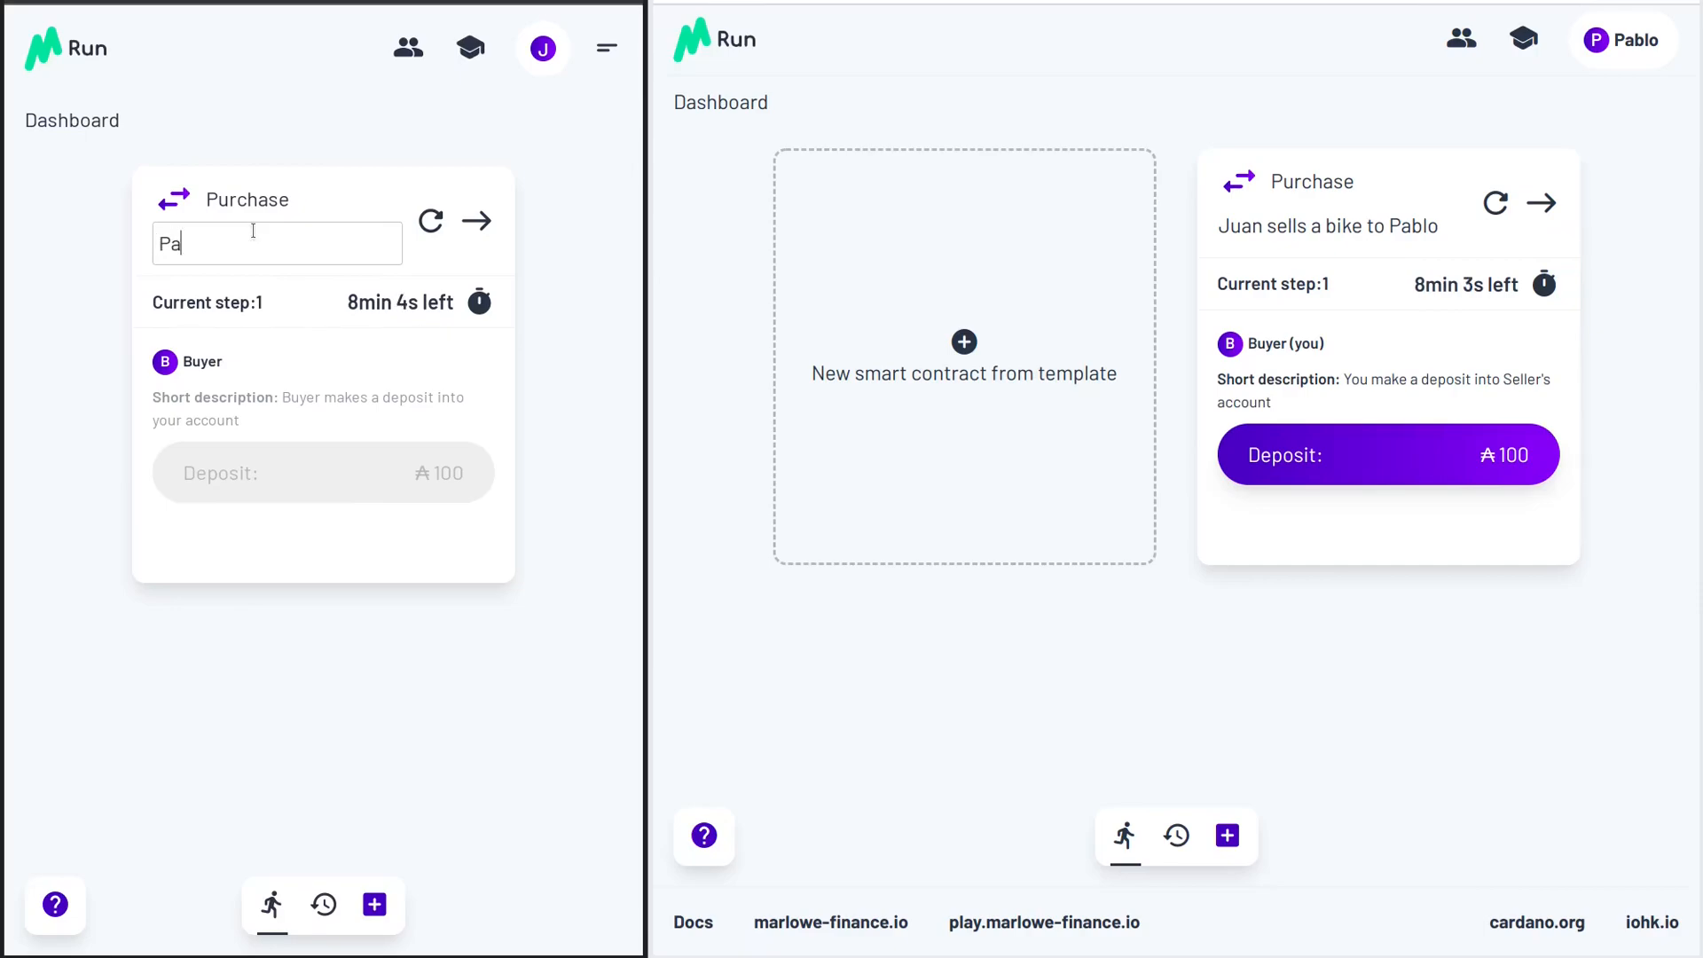
pyautogui.write('blo buys a bike from J')
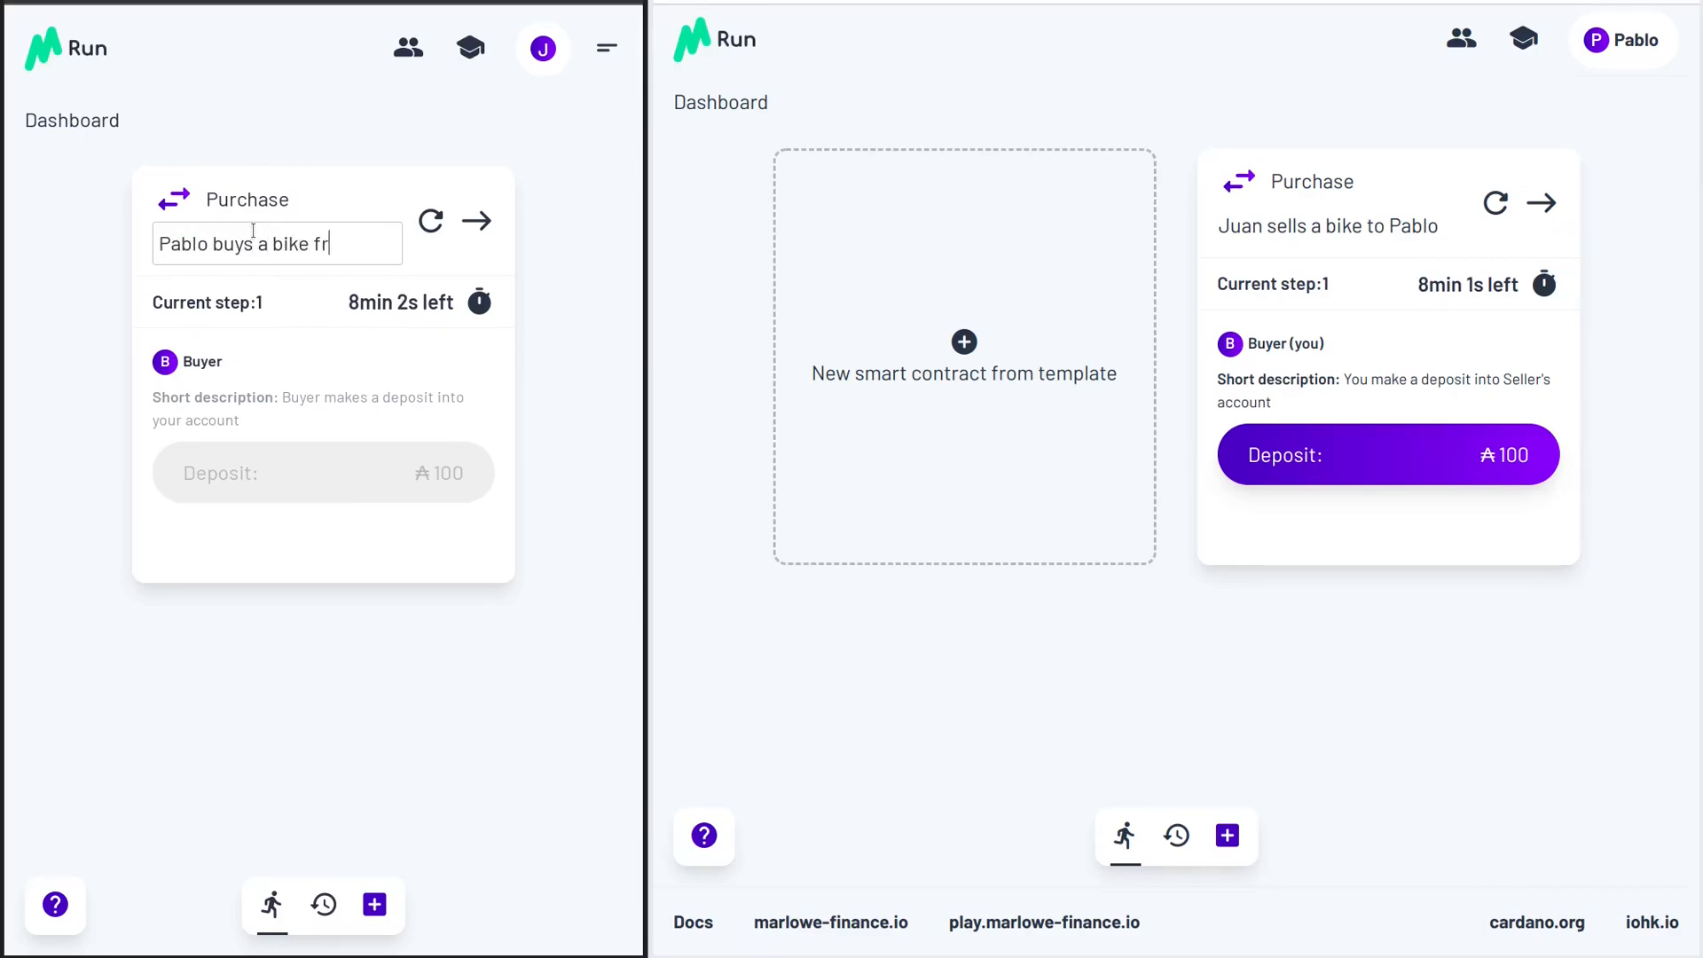
pyautogui.write('uan')
pyautogui.press('Return')
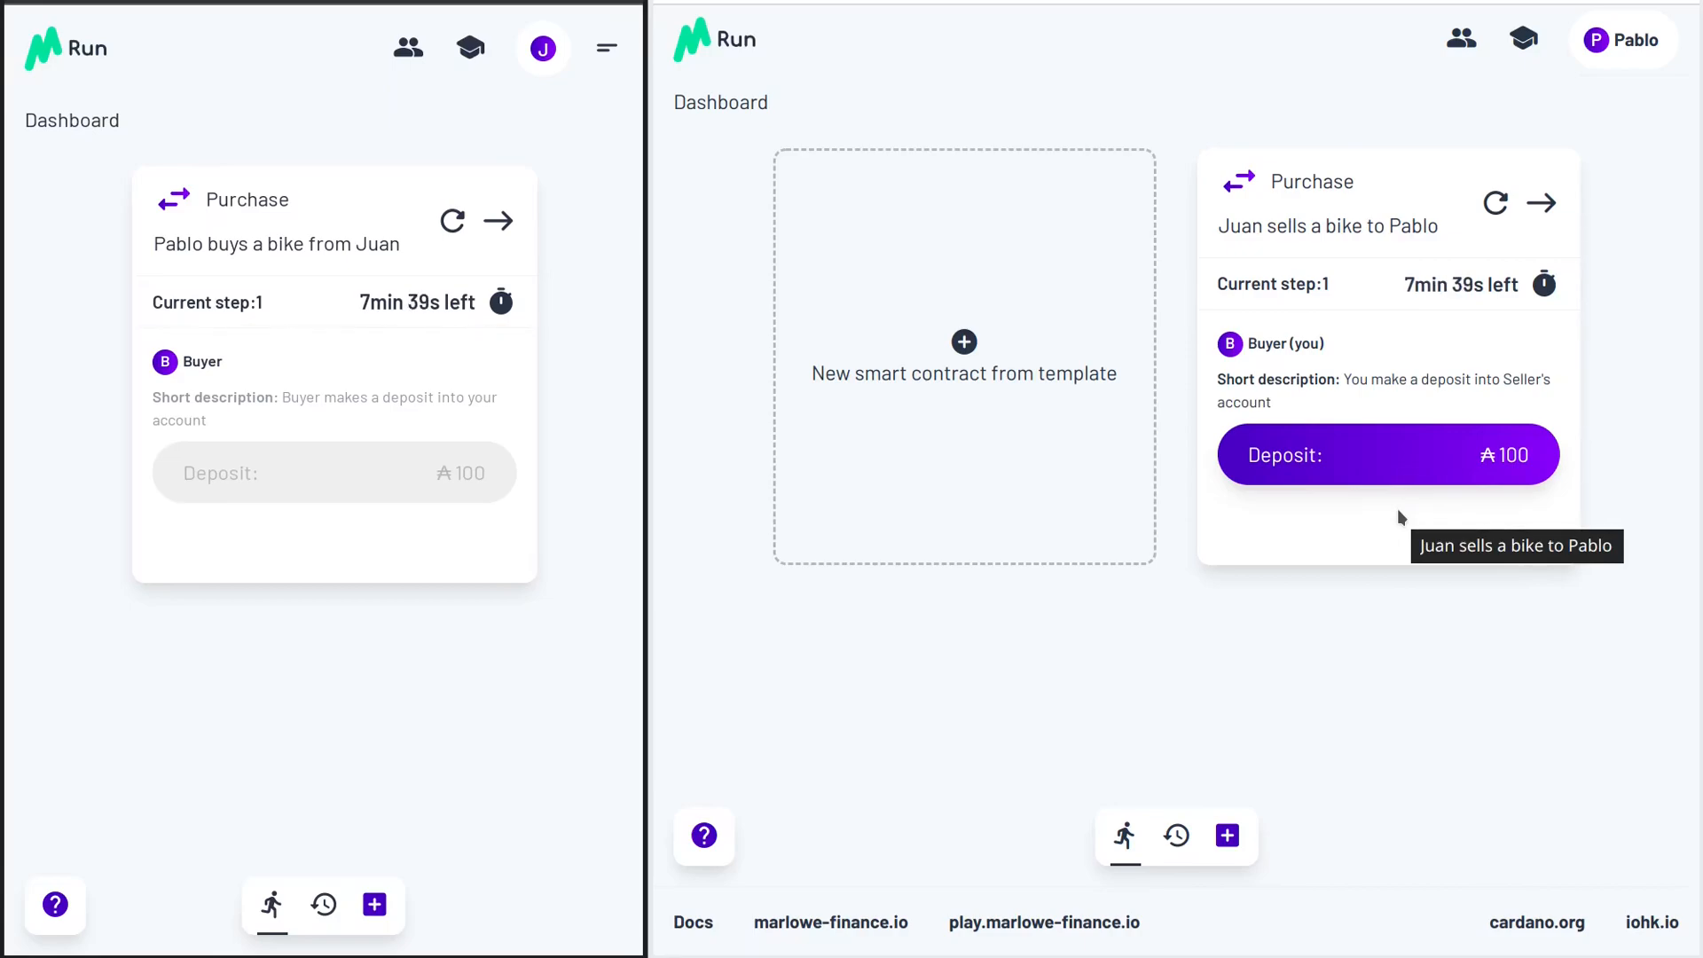
# - Deposit 100 ada from the buyer's wallet into the seller's contract account and confirm the payment
pyautogui.click(1408, 466)
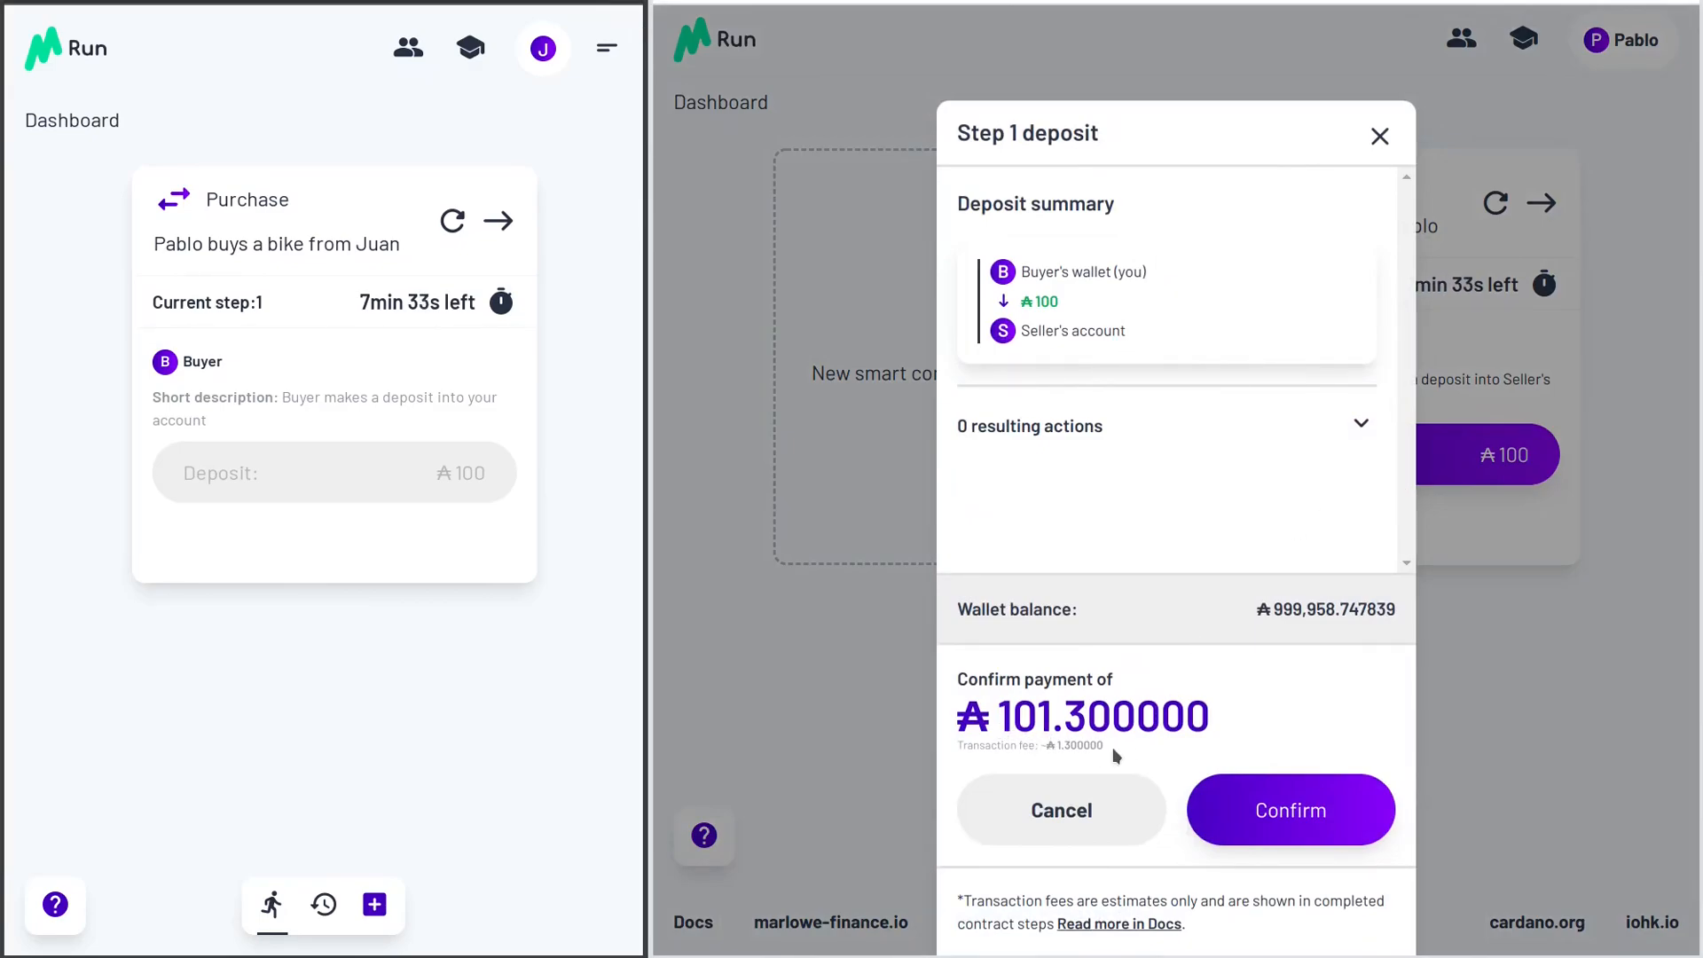
pyautogui.click(1332, 802)
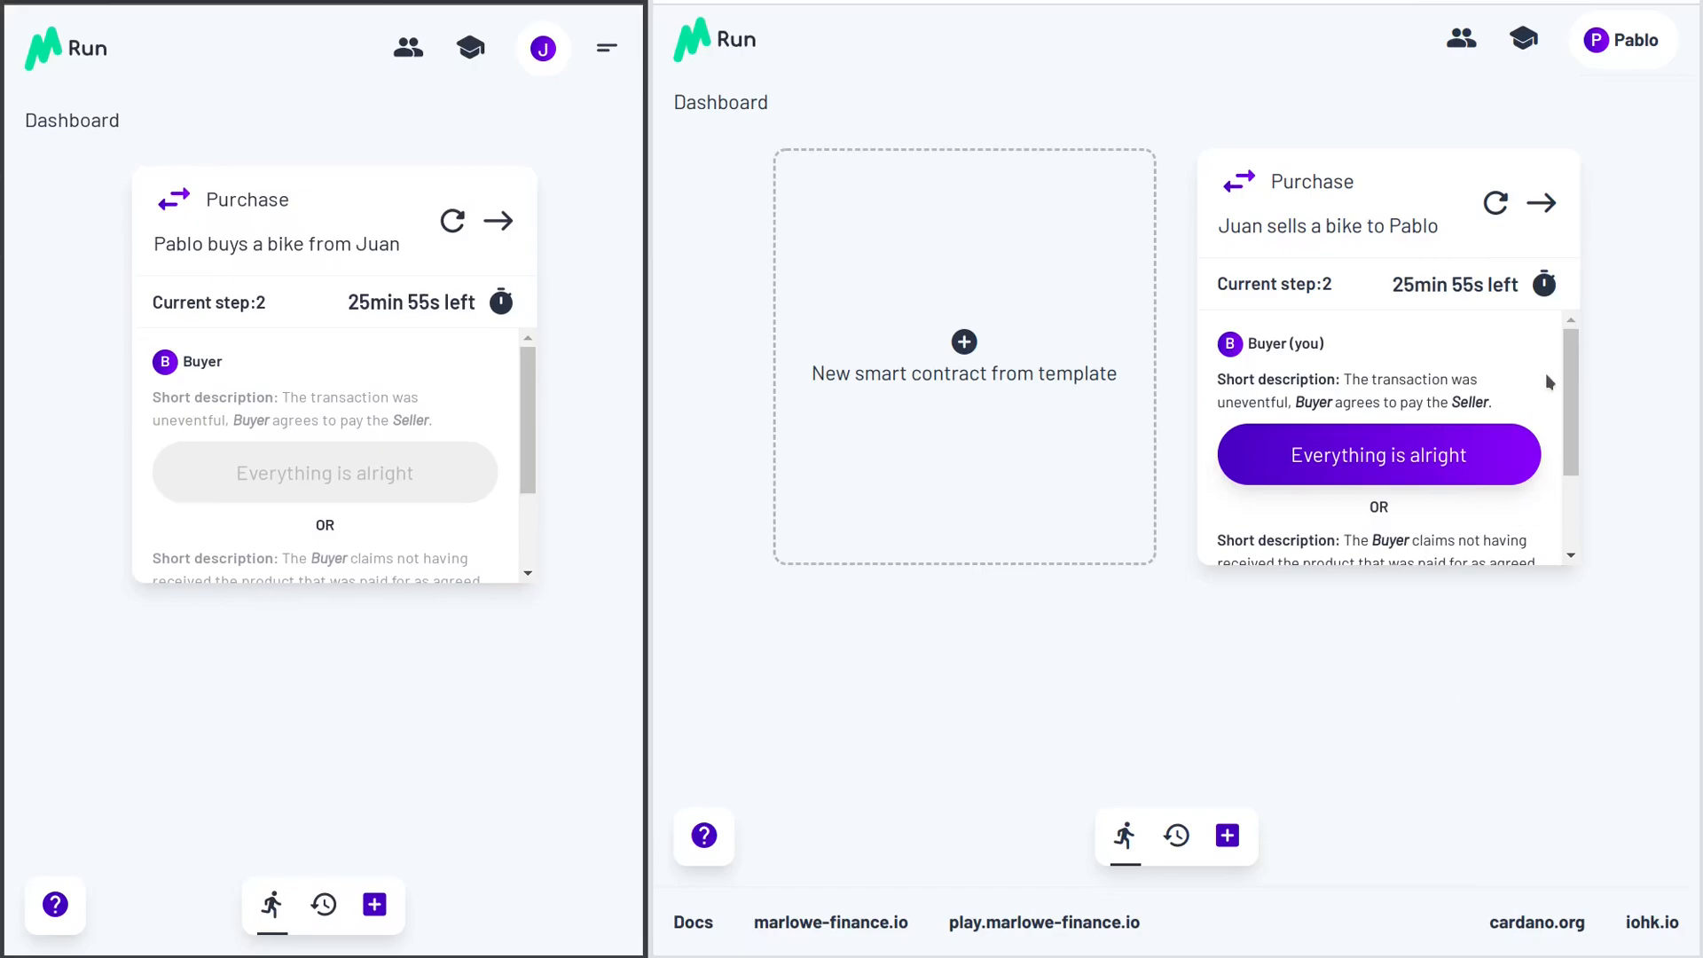
# - Examine the buyer's step 2 choices and the balances of the contract accounts, and return to the dashboard
pyautogui.scroll(-2, 1547, 380)
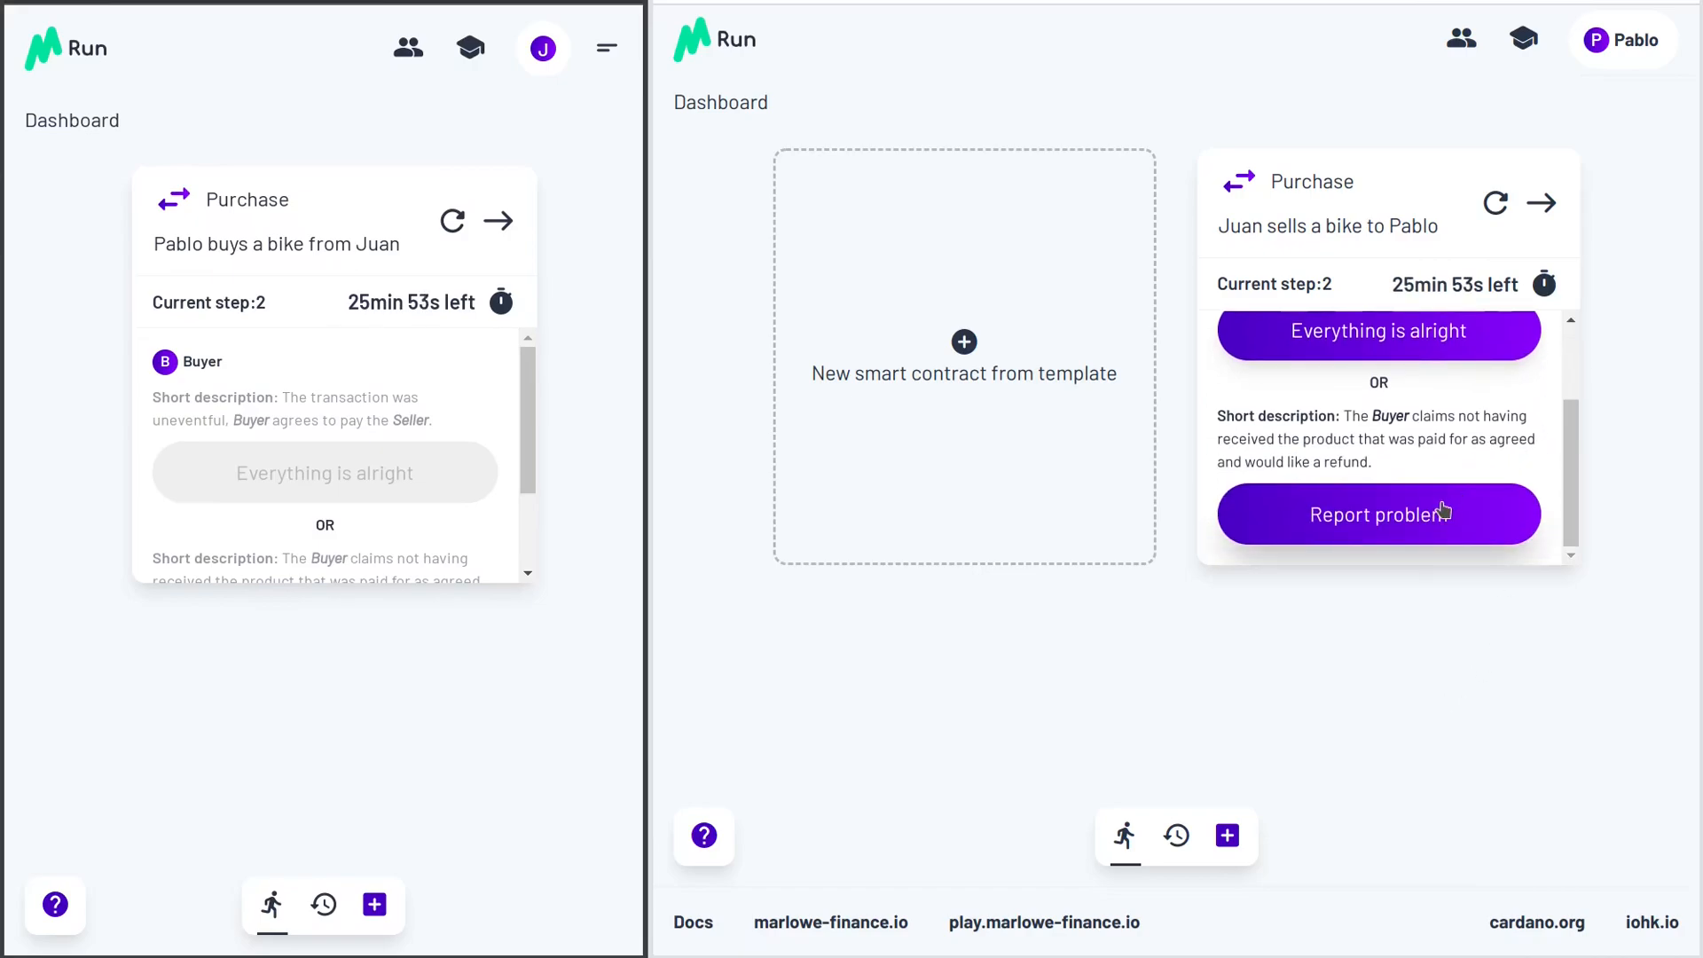
pyautogui.scroll(2, 1515, 486)
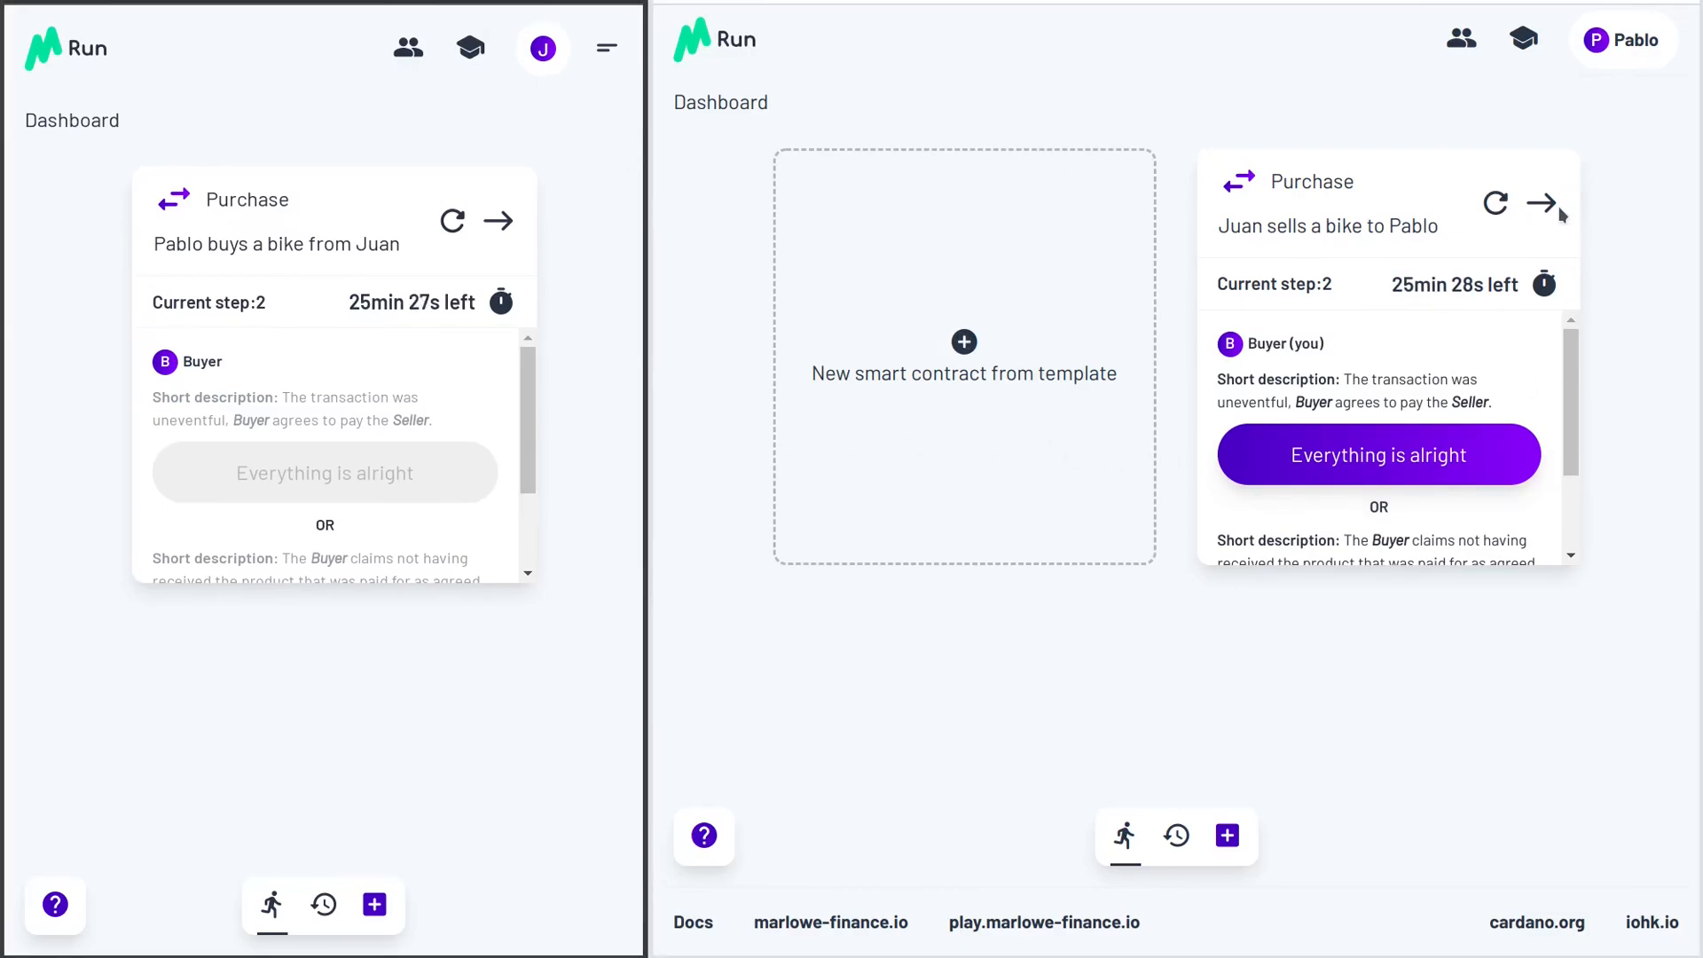
pyautogui.click(1545, 205)
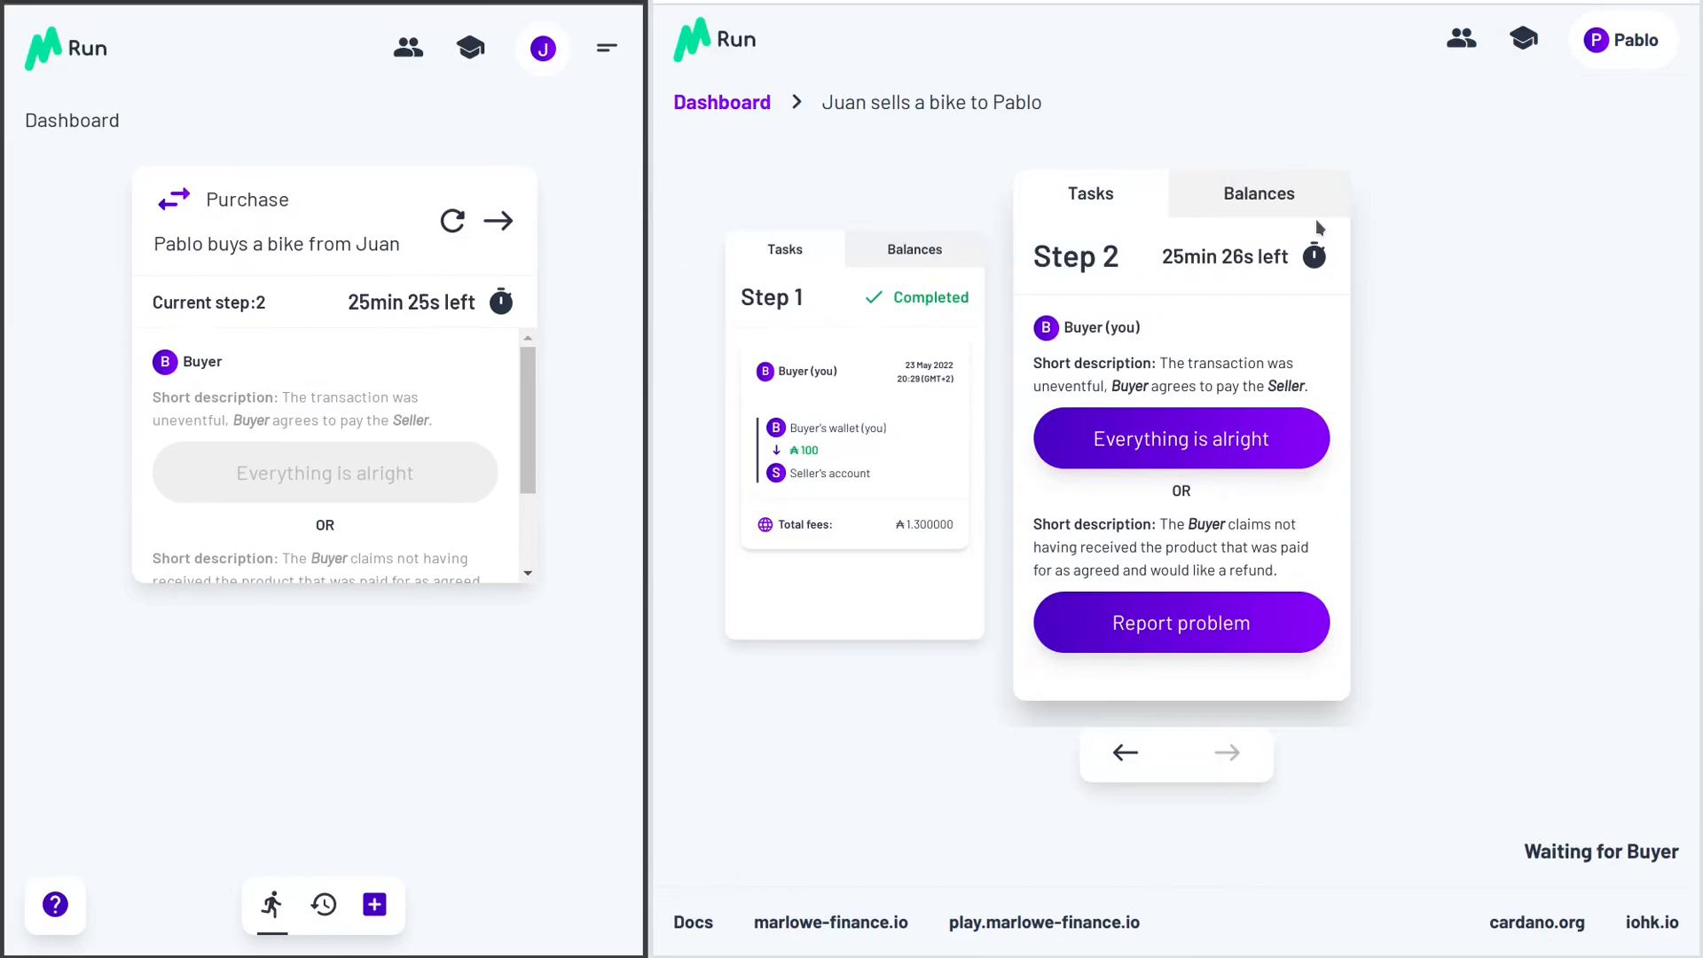
pyautogui.click(1233, 204)
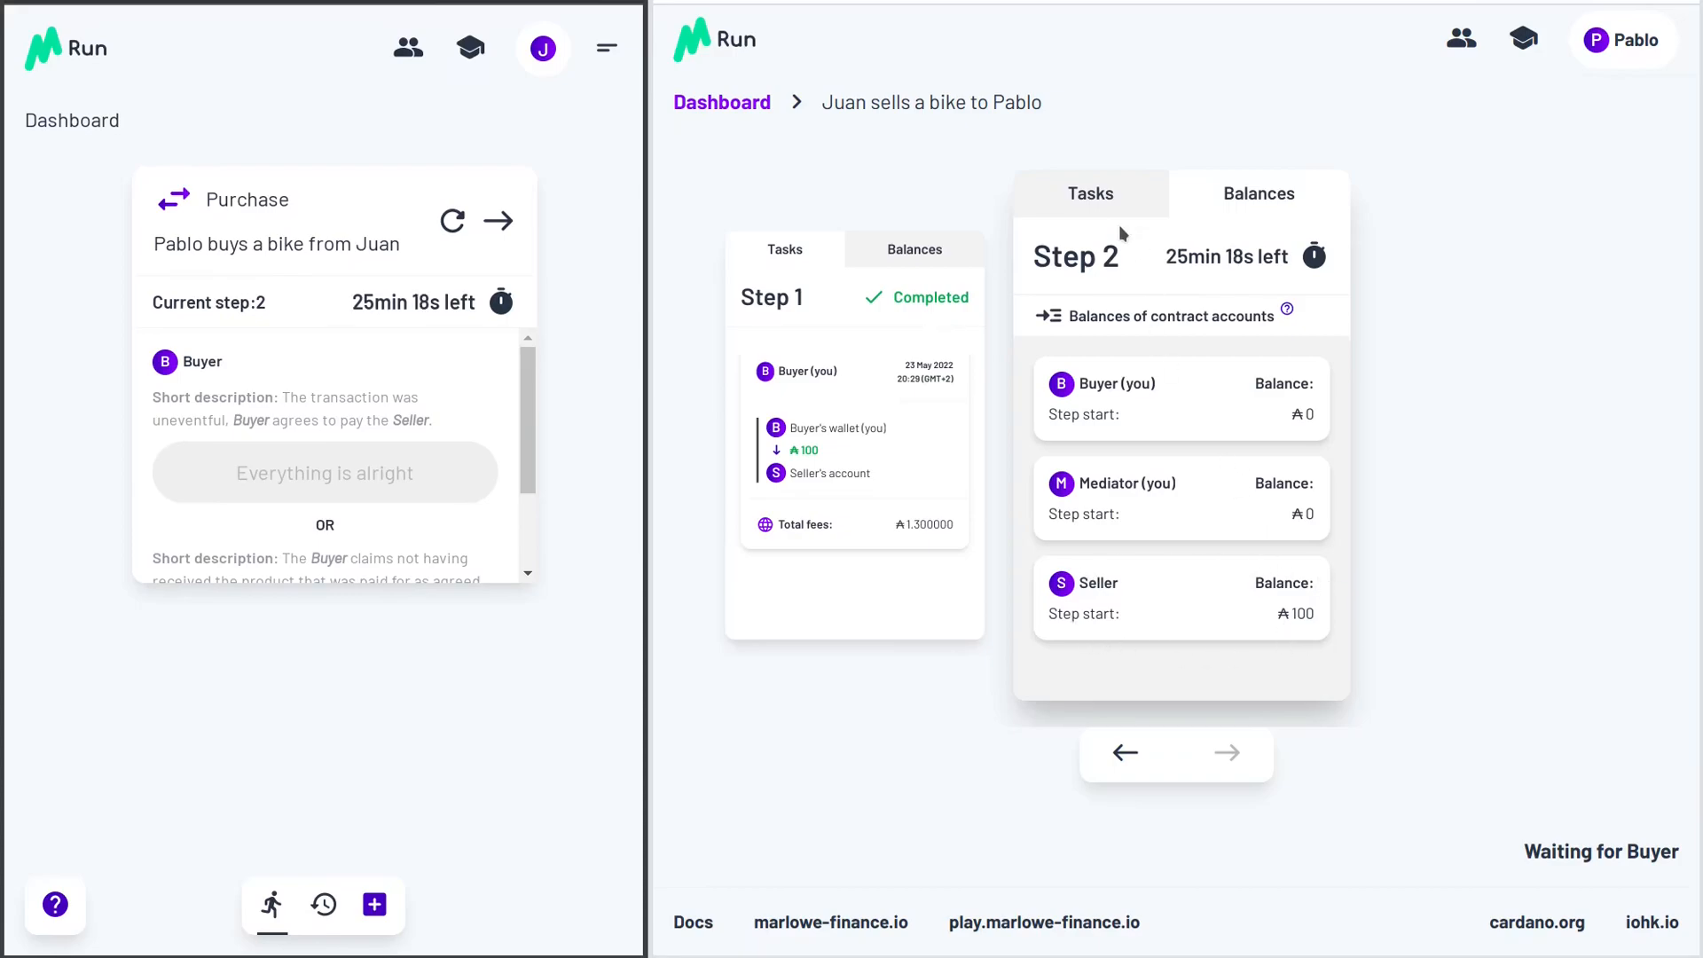
pyautogui.click(722, 103)
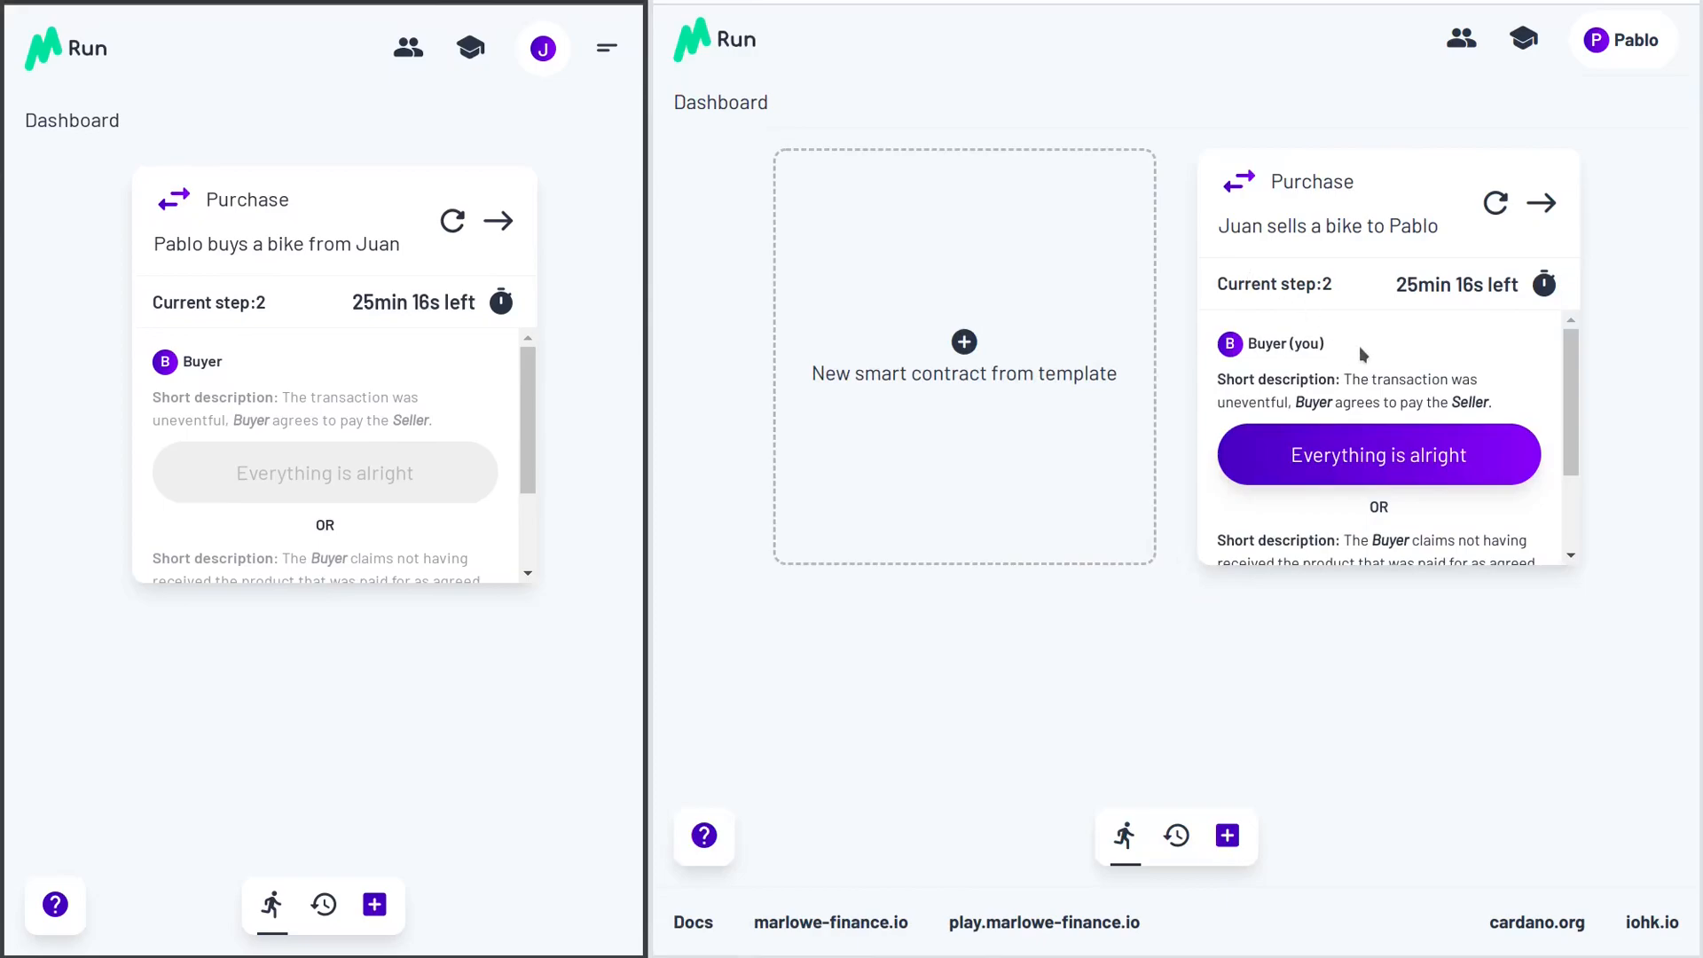
# - Choose "Everything is alright" as the buyer for step 2 and confirm the transaction fee payment
pyautogui.click(1410, 457)
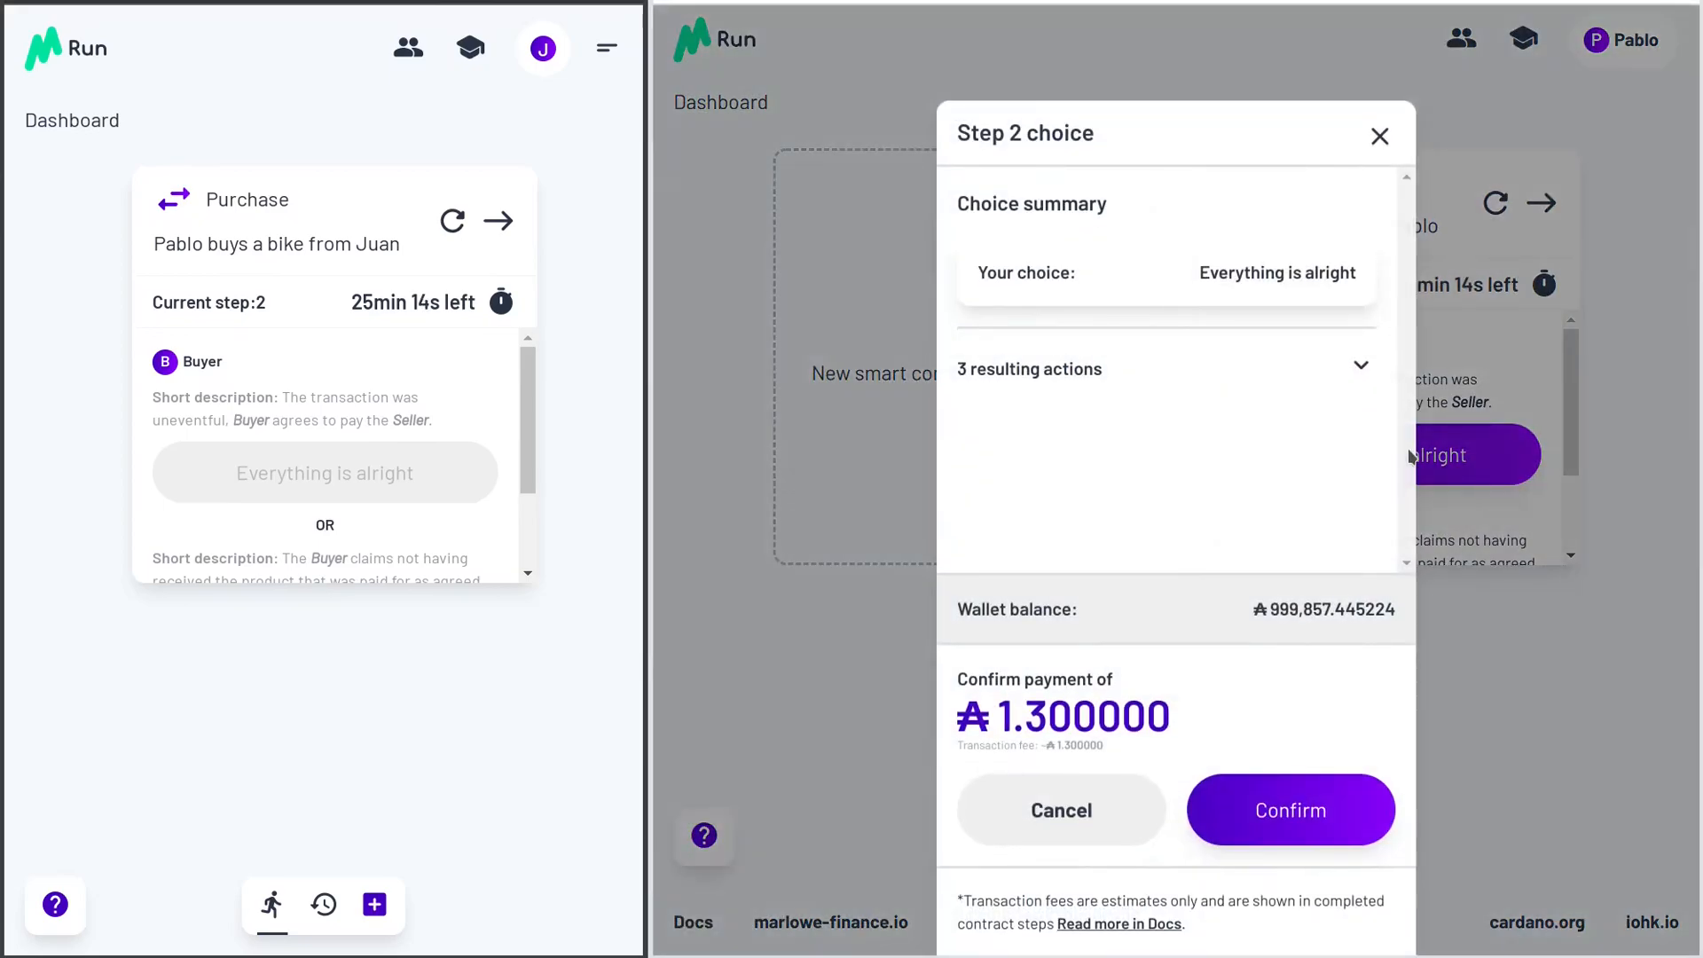
pyautogui.click(1261, 813)
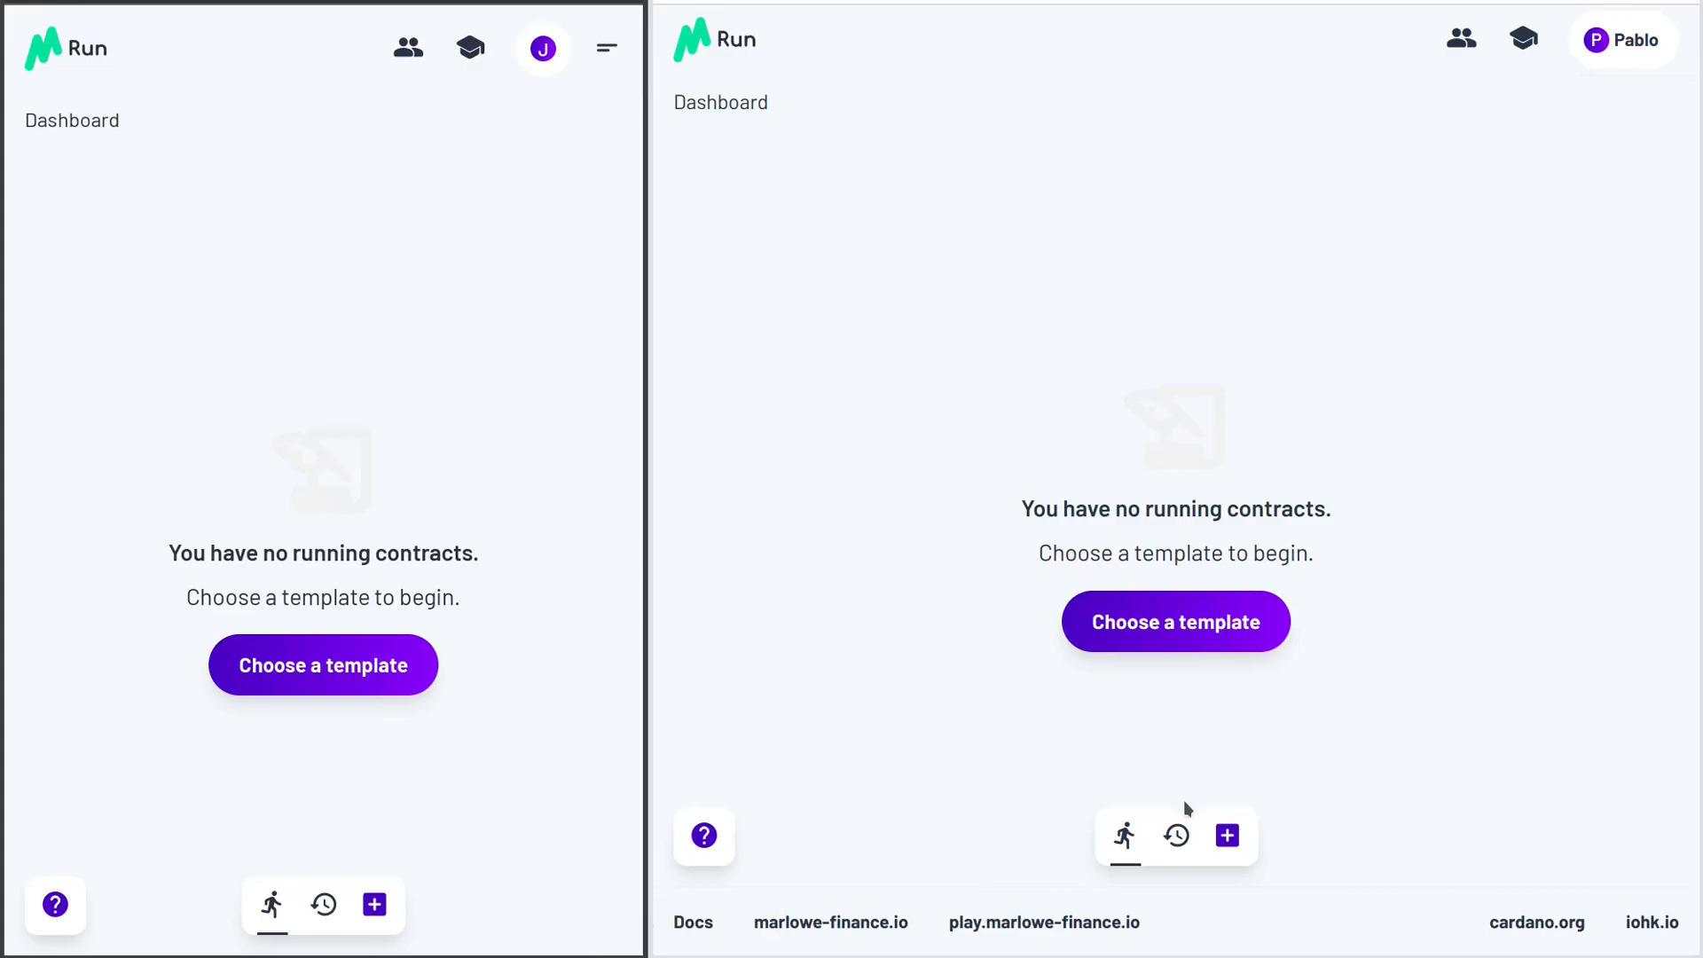
# - Open the closed Purchase contract from the buyer's completed contracts and look through its steps
pyautogui.click(1175, 835)
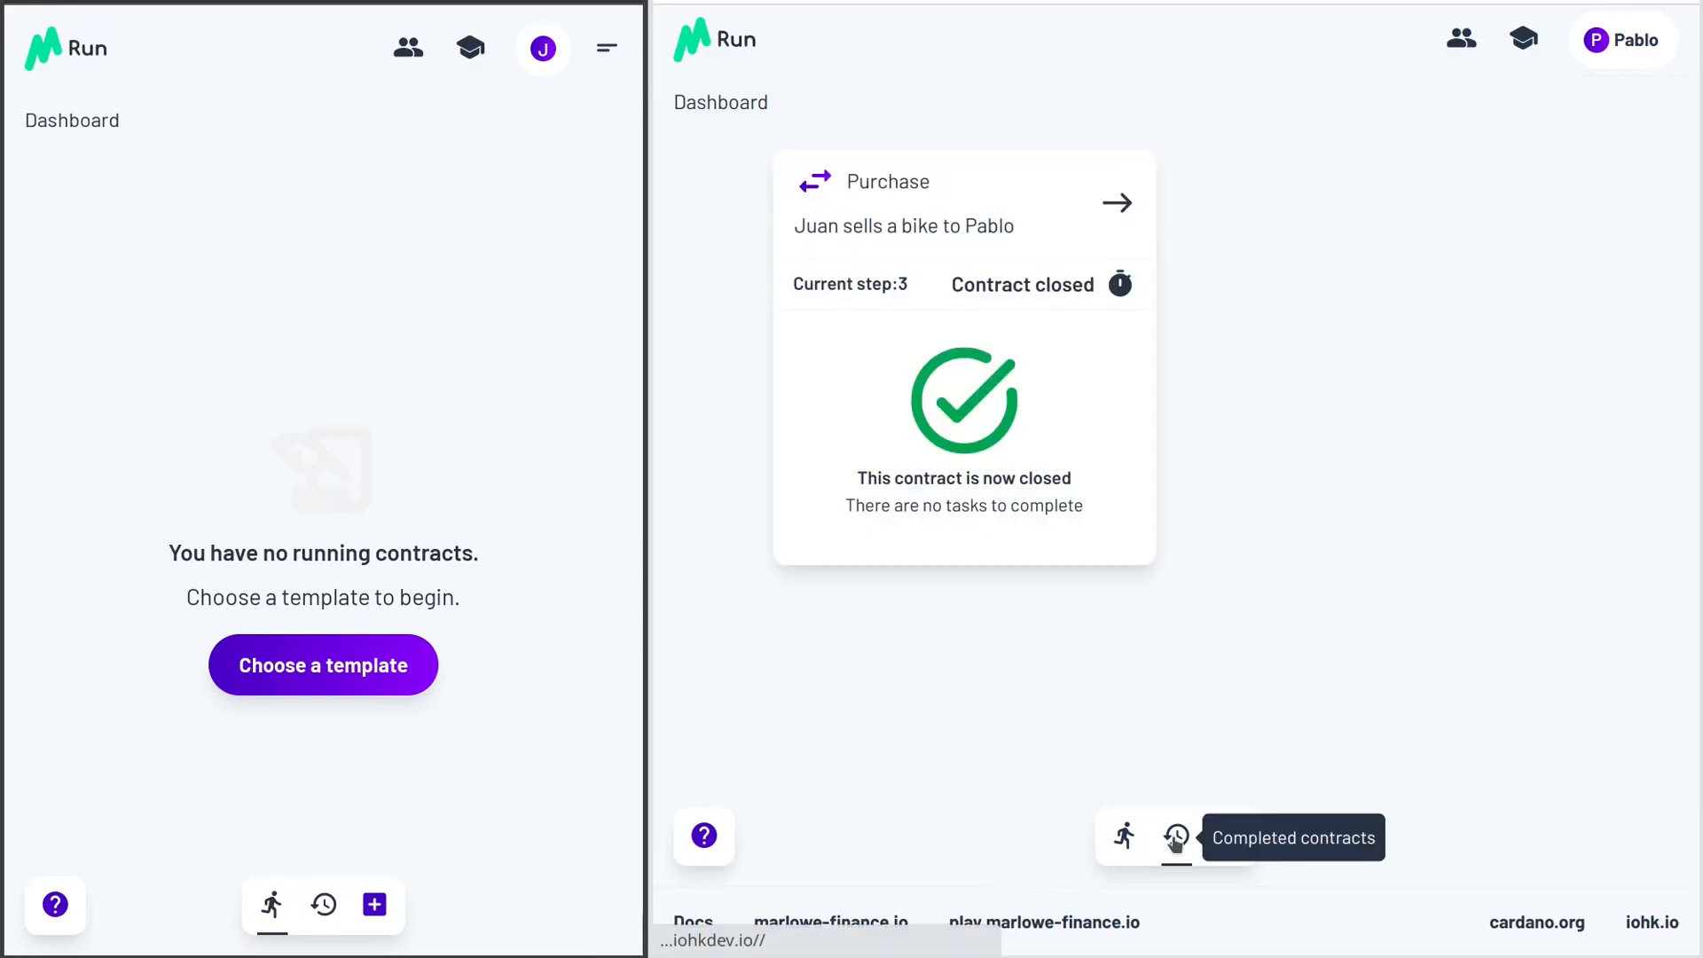
pyautogui.click(1118, 209)
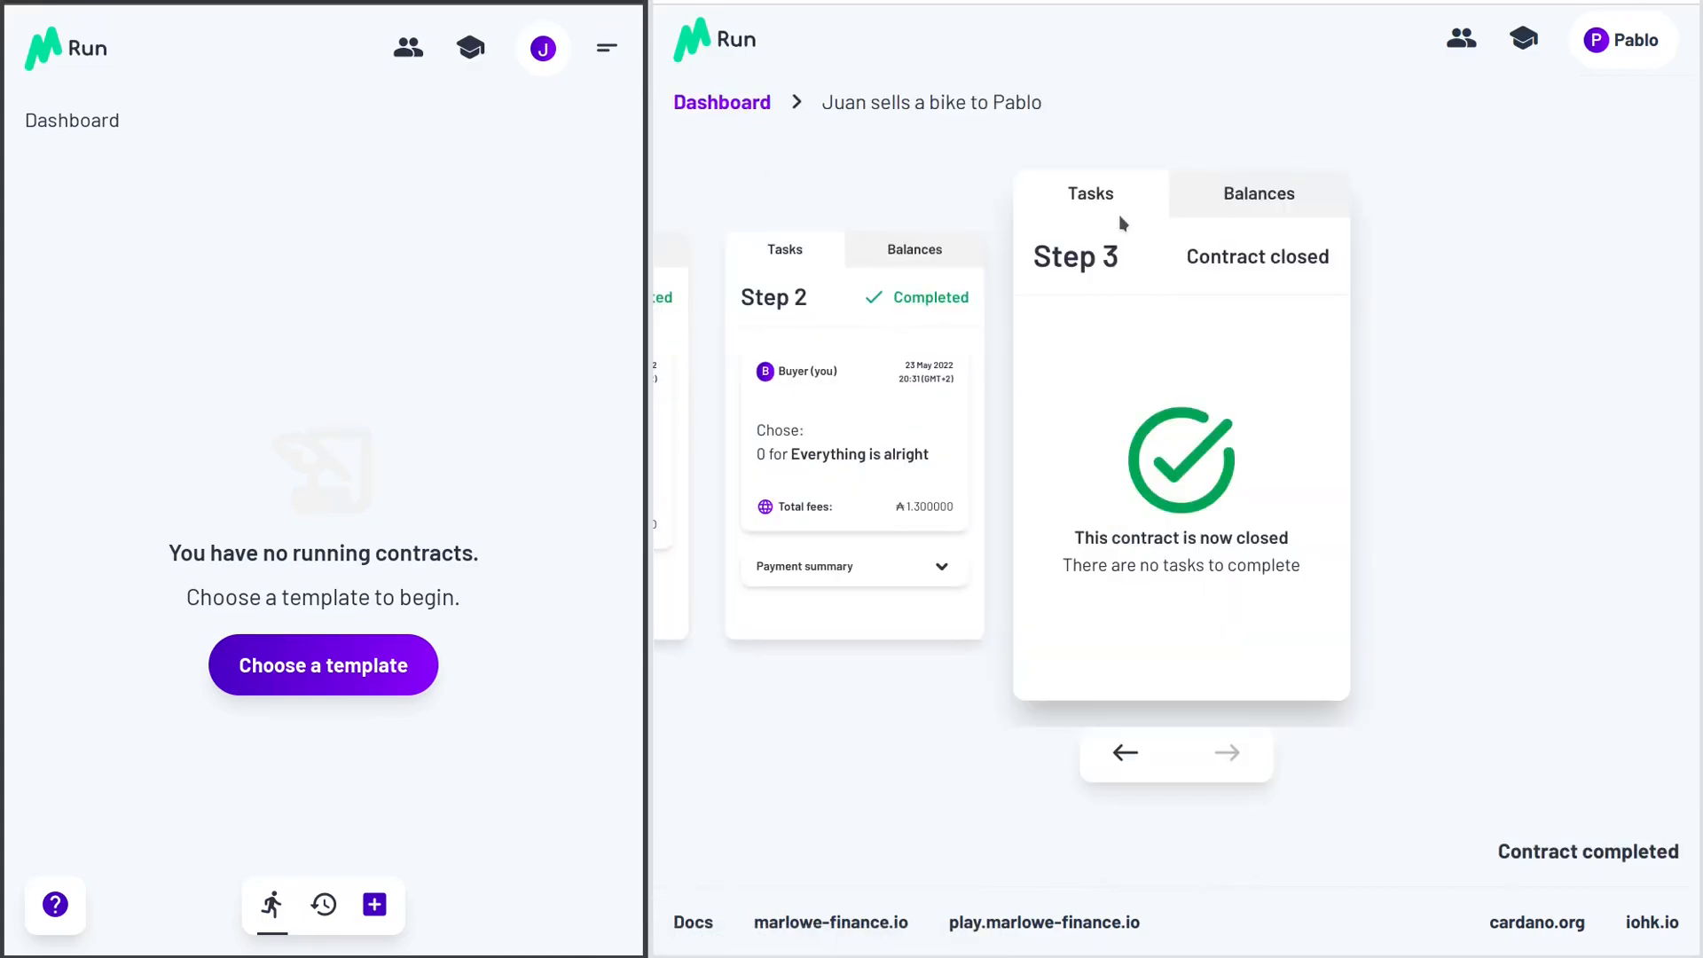
pyautogui.click(1124, 753)
pyautogui.click(1124, 754)
pyautogui.click(1227, 752)
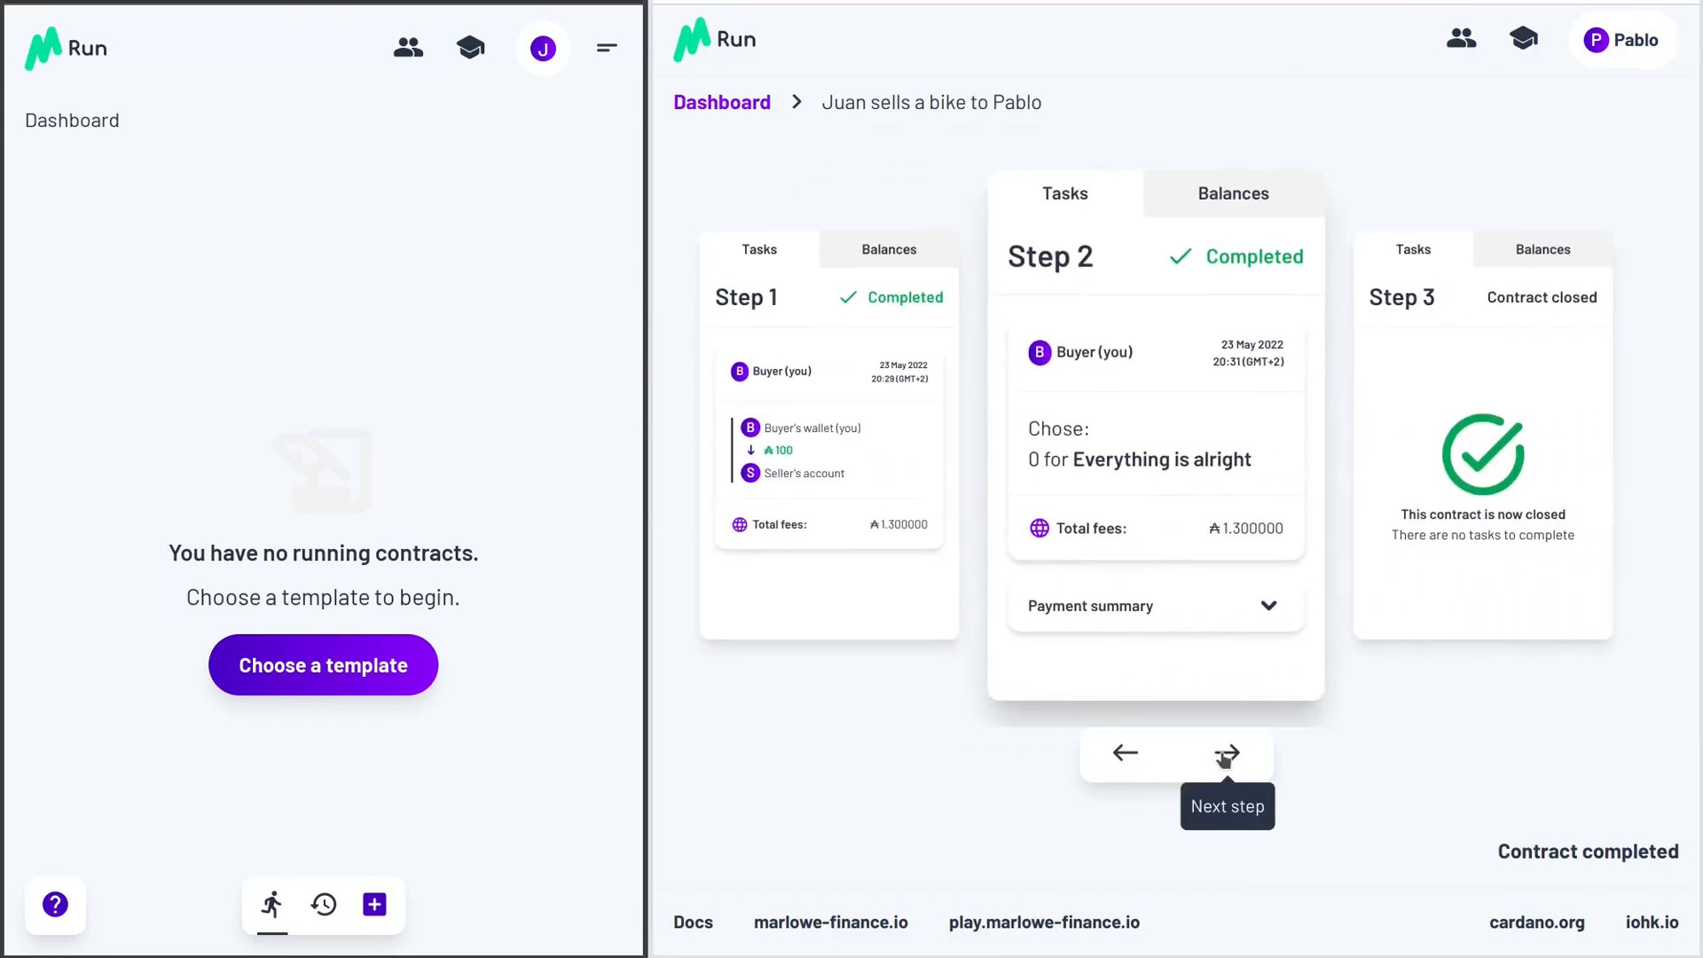
pyautogui.click(1227, 752)
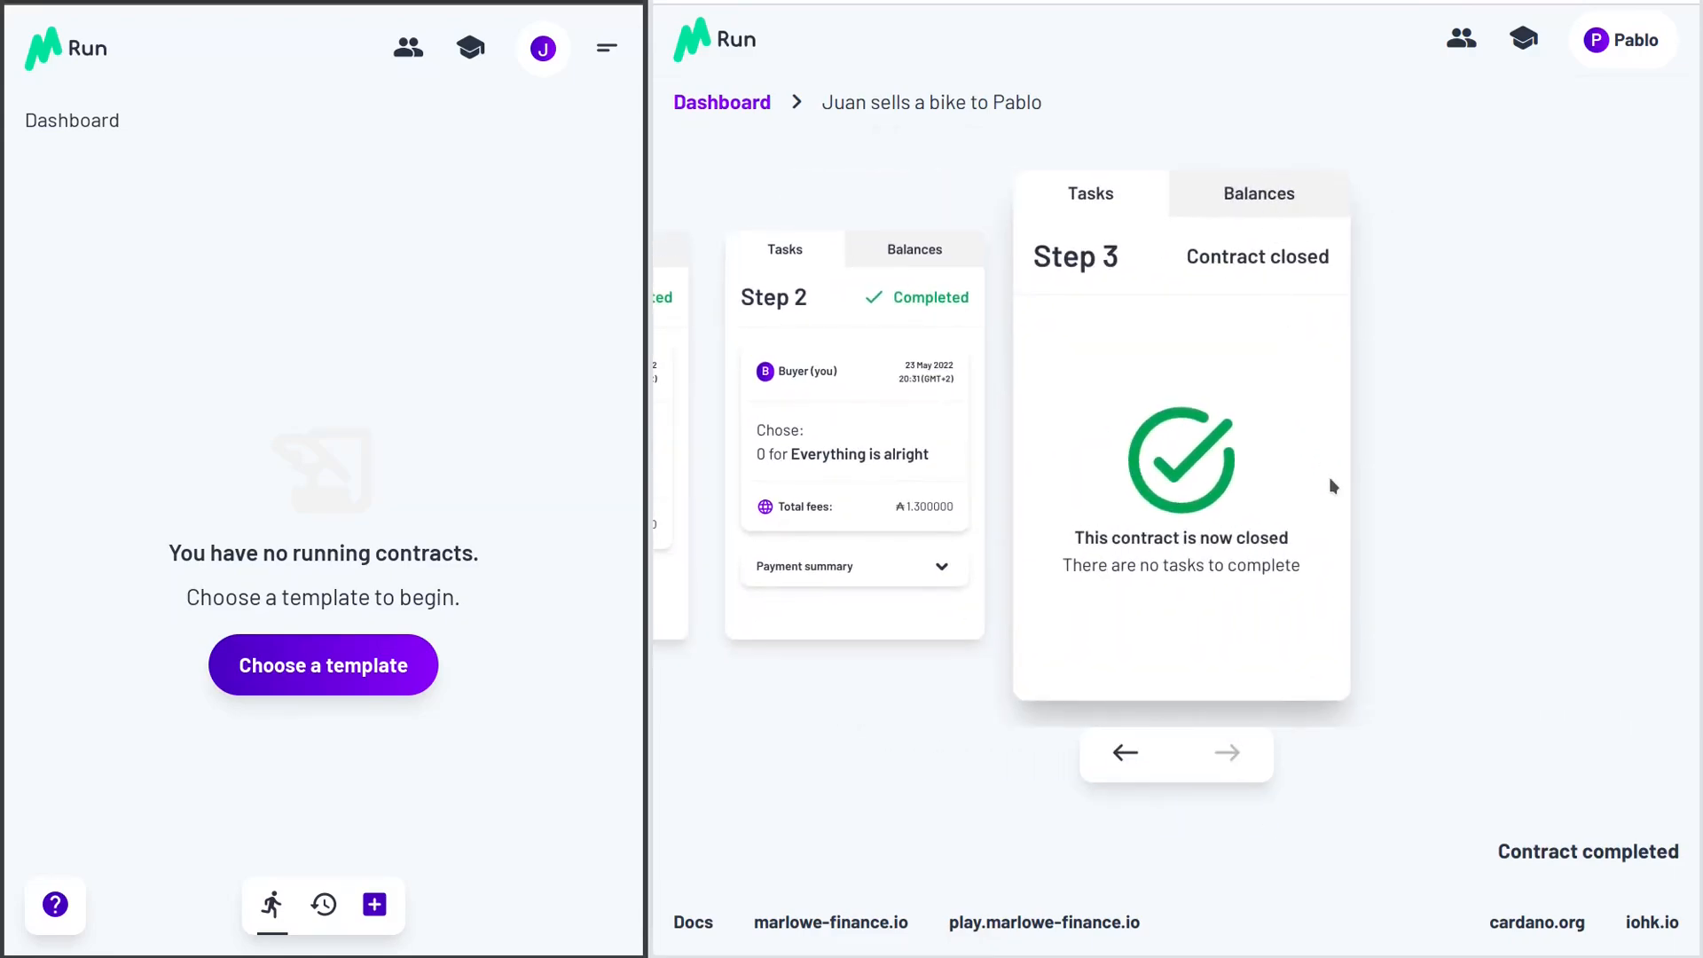